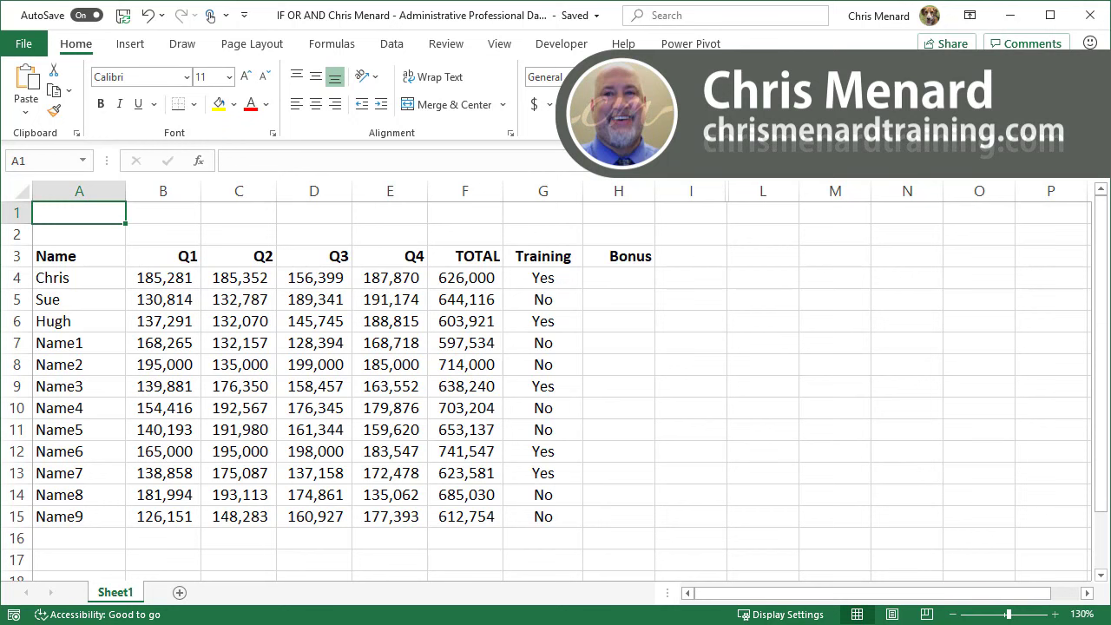
Step: Enter the label Goal in A1 with 625000 in B1
type("Goal")
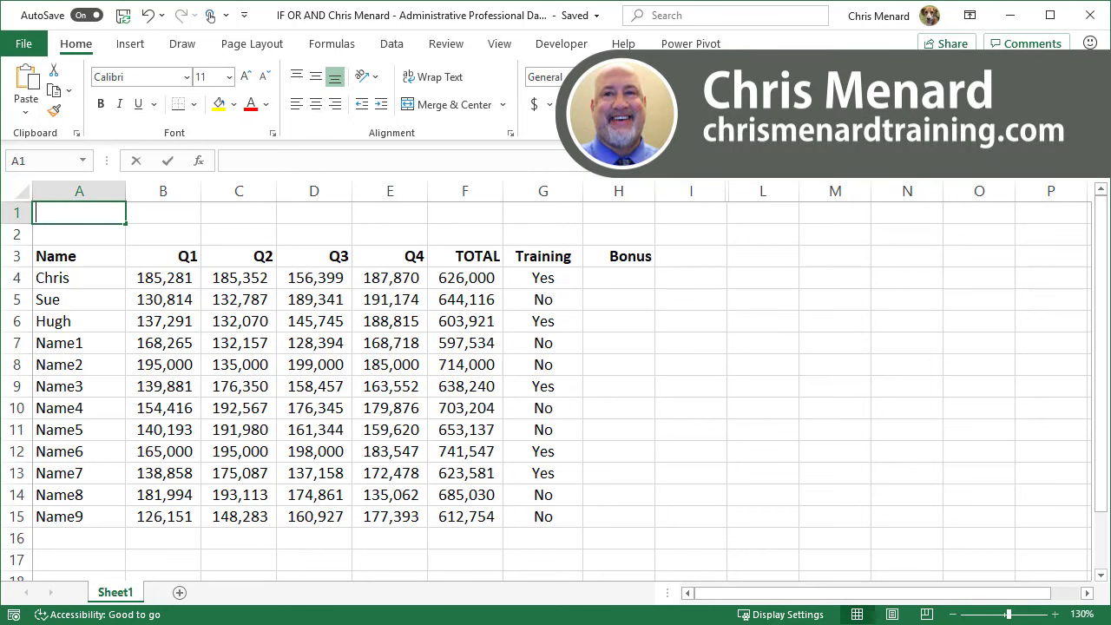
key("Tab")
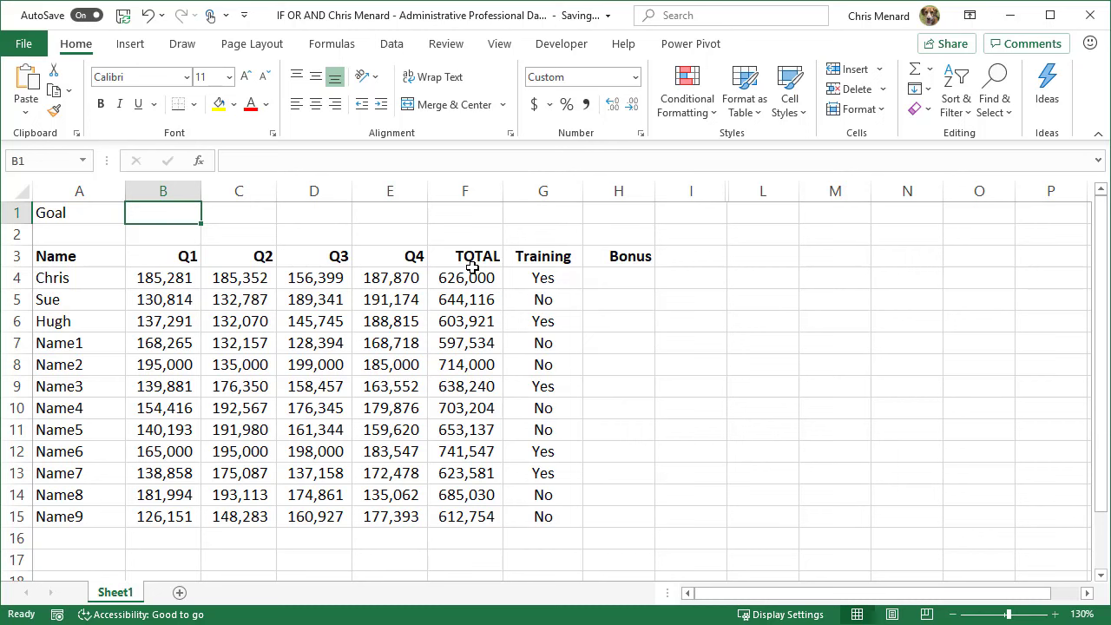
type("625000")
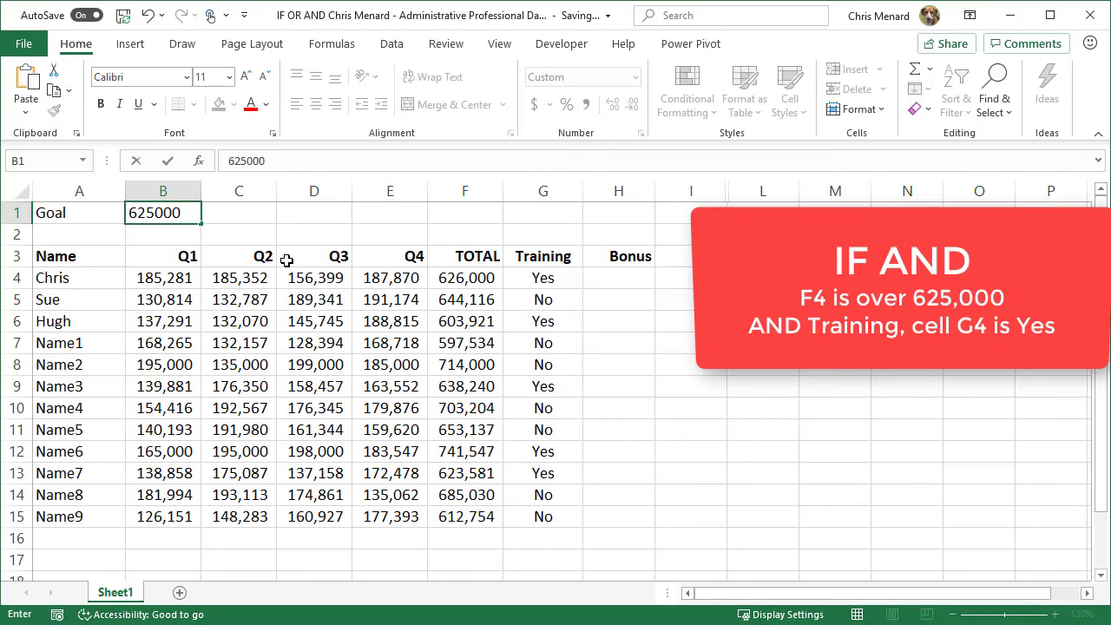
key("Tab")
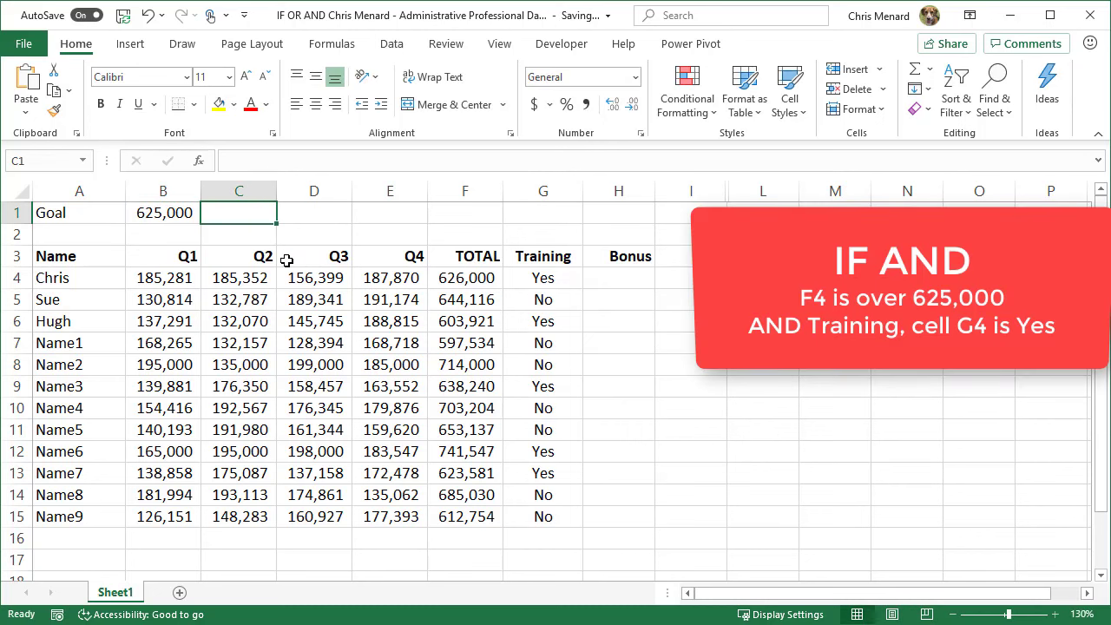
Step: Enter the label Training in D1 with Yes in E1
key("Tab")
type("Traia")
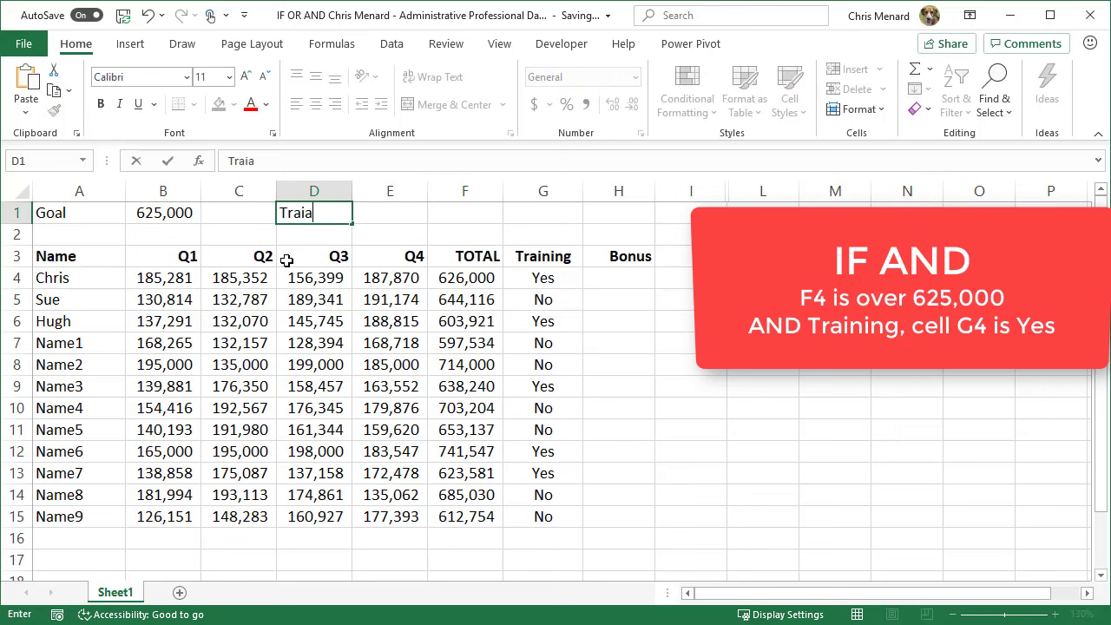
key("BackSpace")
key("BackSpace")
type("ining")
key("Tab")
type("Yes")
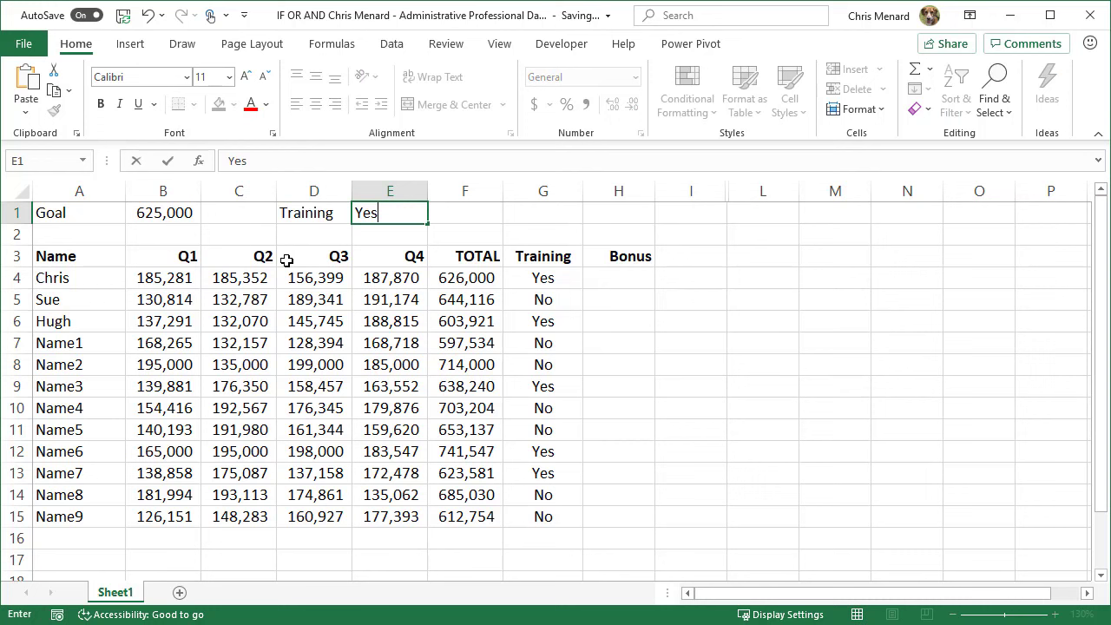
key("Return")
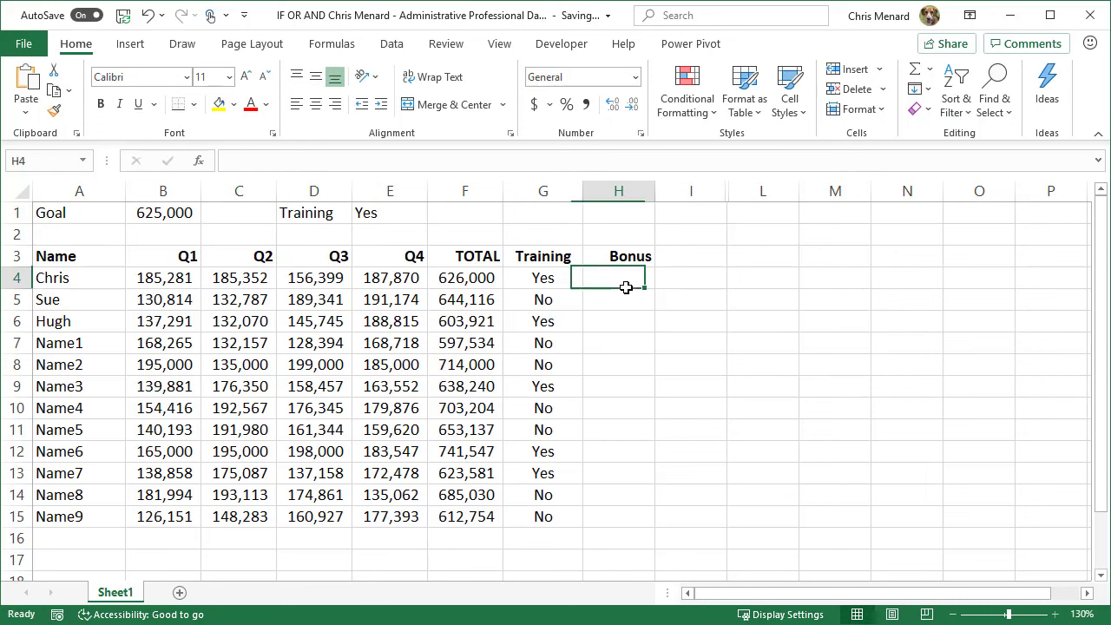
left_click(620, 285)
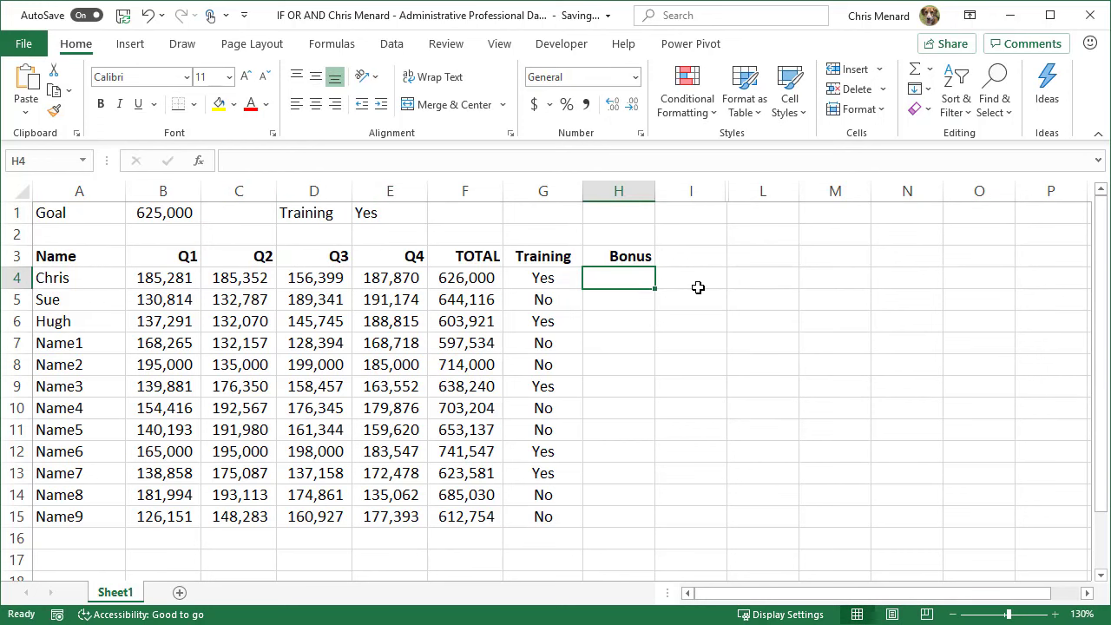
Step: Start H4's formula as =IF(AND(F4>$B$1, comparing the total against the absolute goal
type("=")
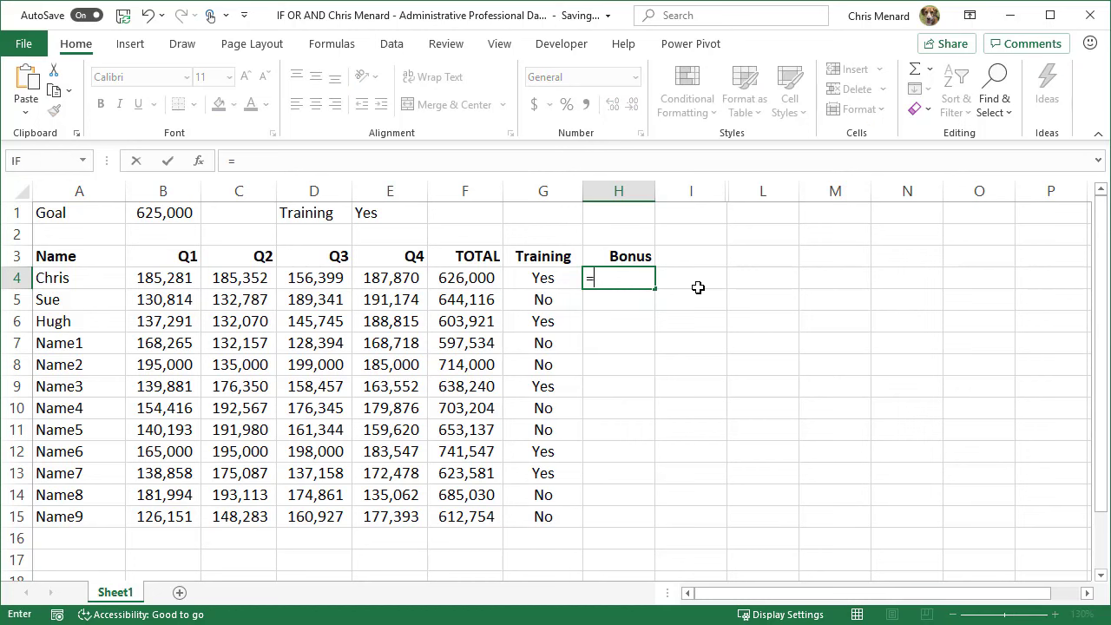
type("if")
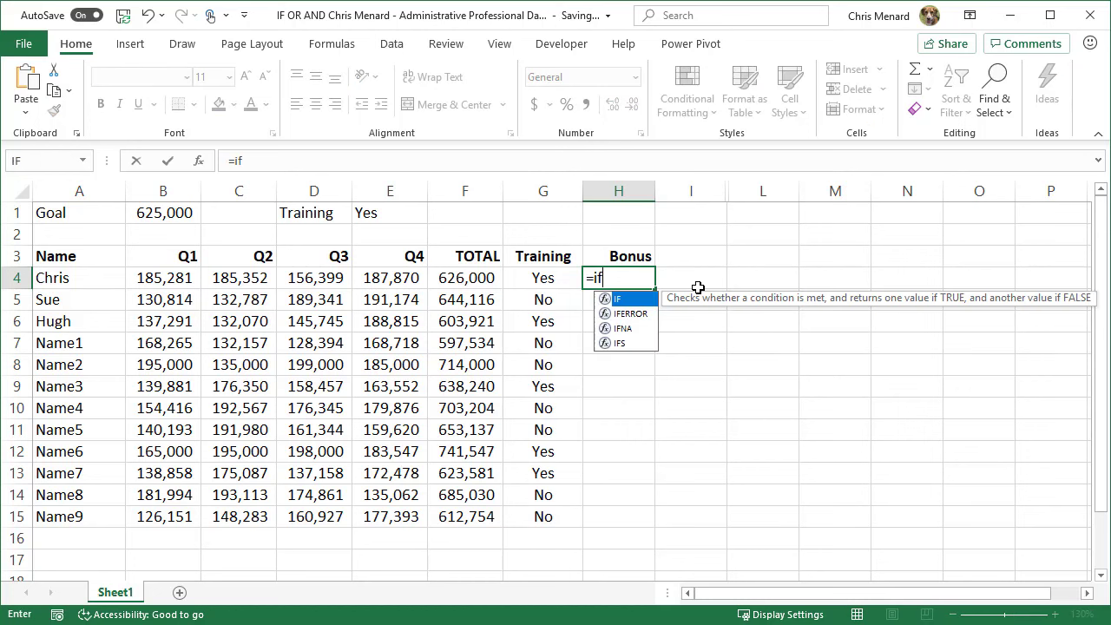
key("Tab")
type("and")
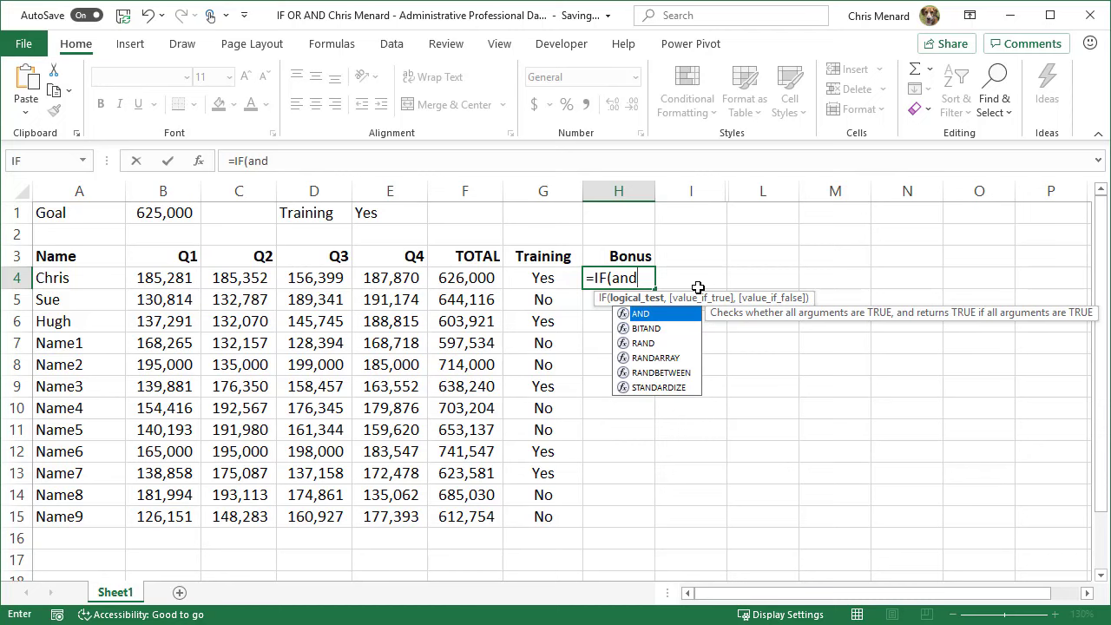
key("Tab")
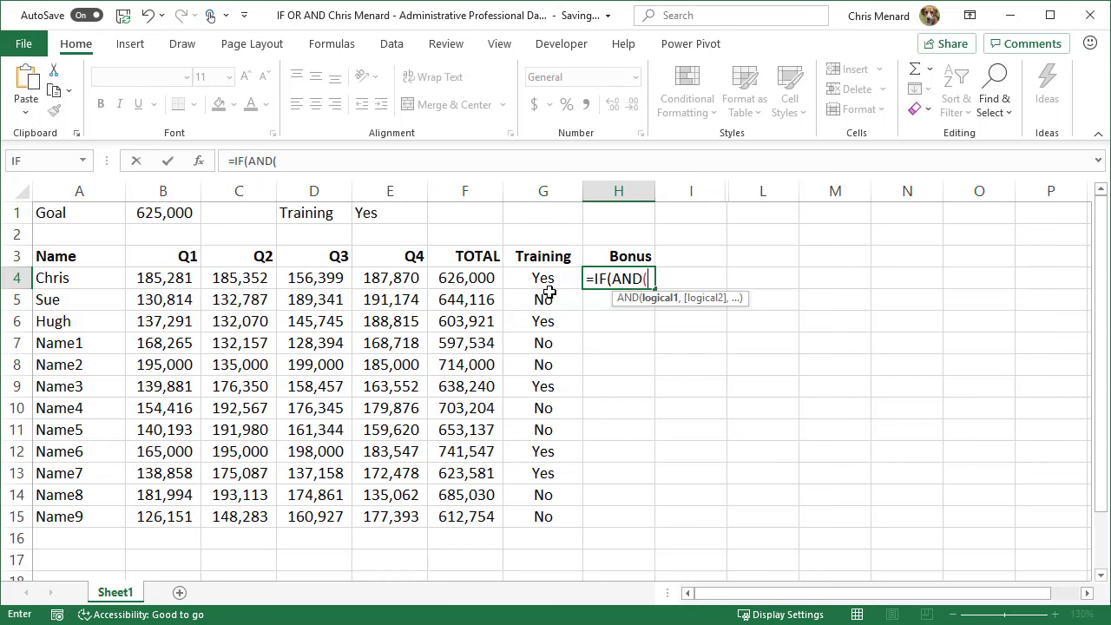
left_click(463, 279)
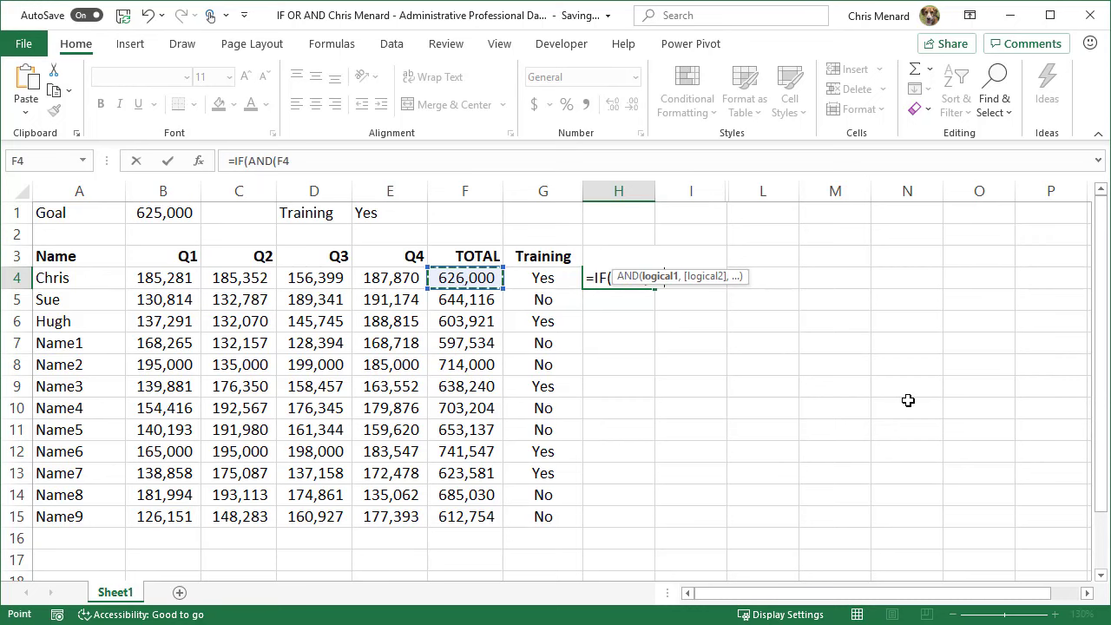
type(">")
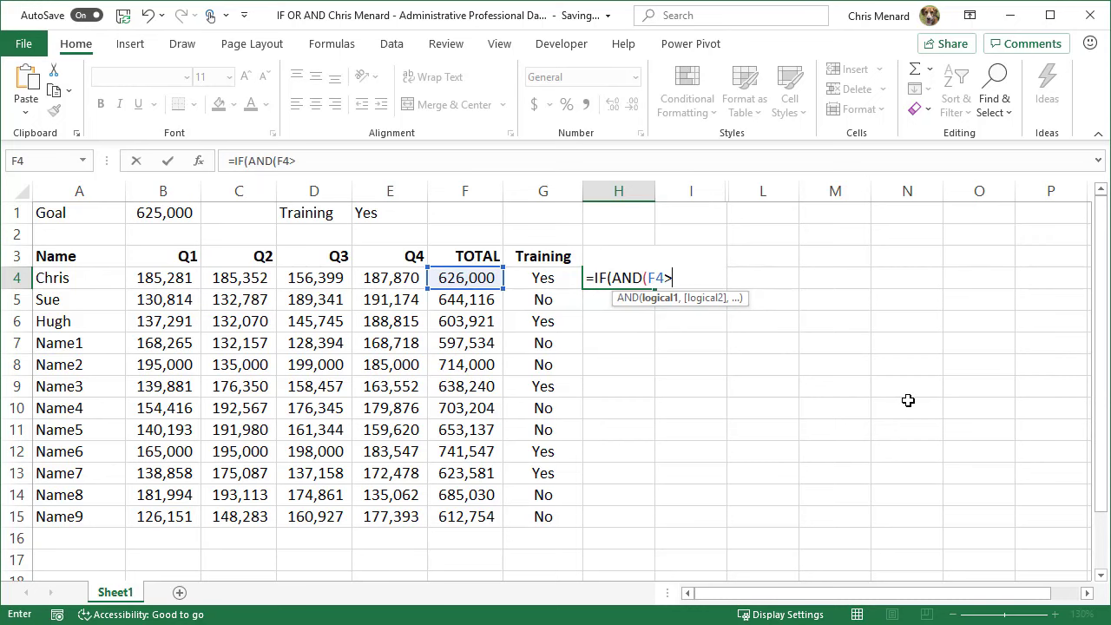
left_click(165, 214)
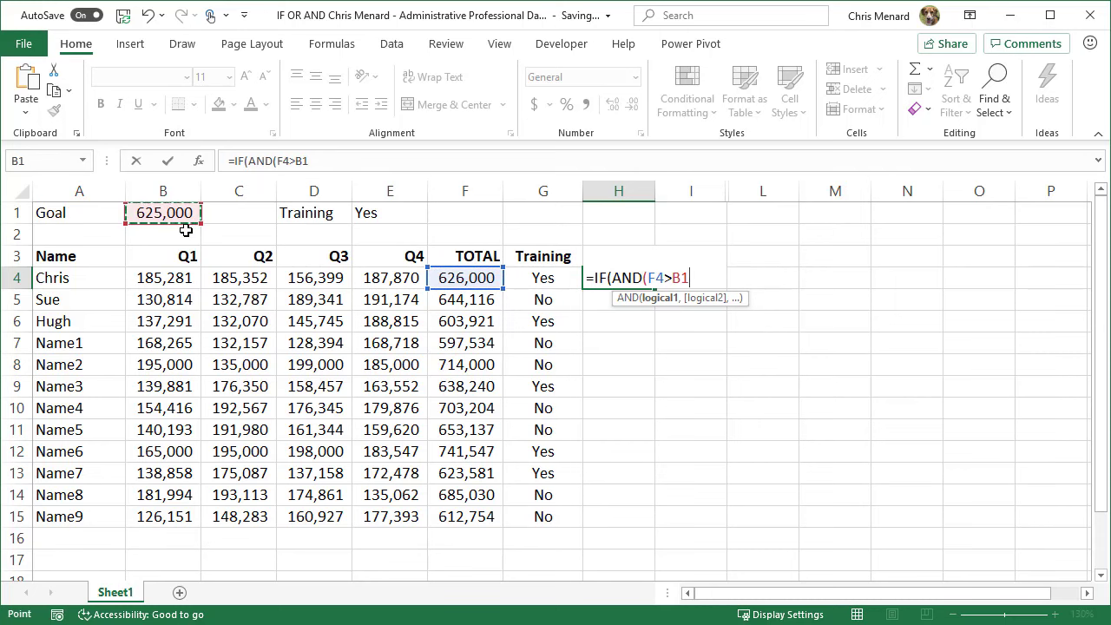
key("F4")
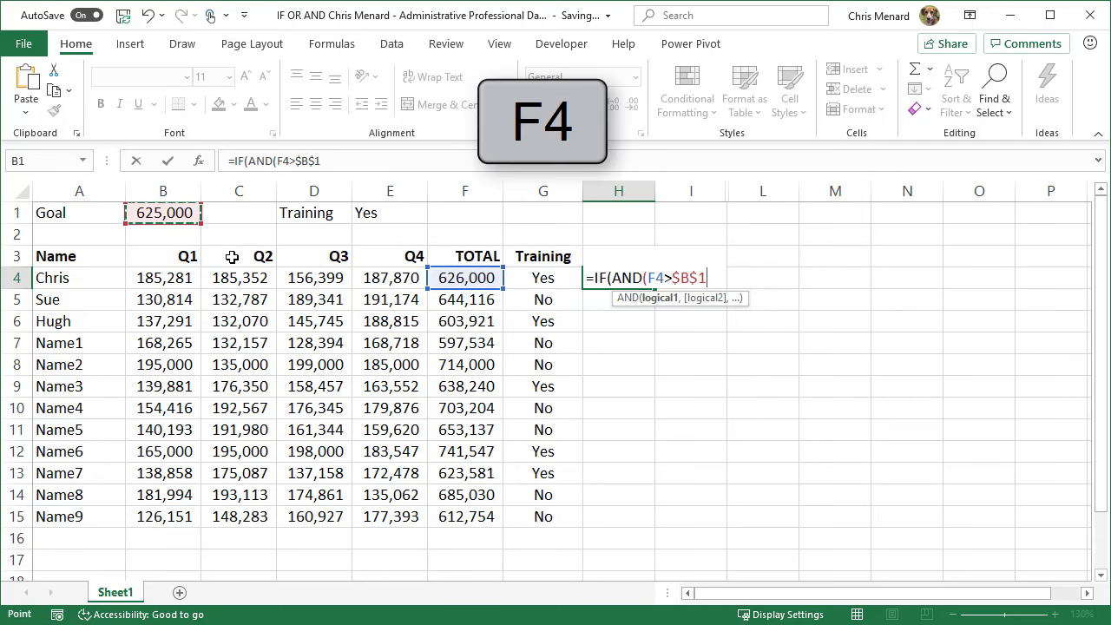
Step: Add the G4=$E$1 training condition, return 500 or blank, and enter the formula
type(",")
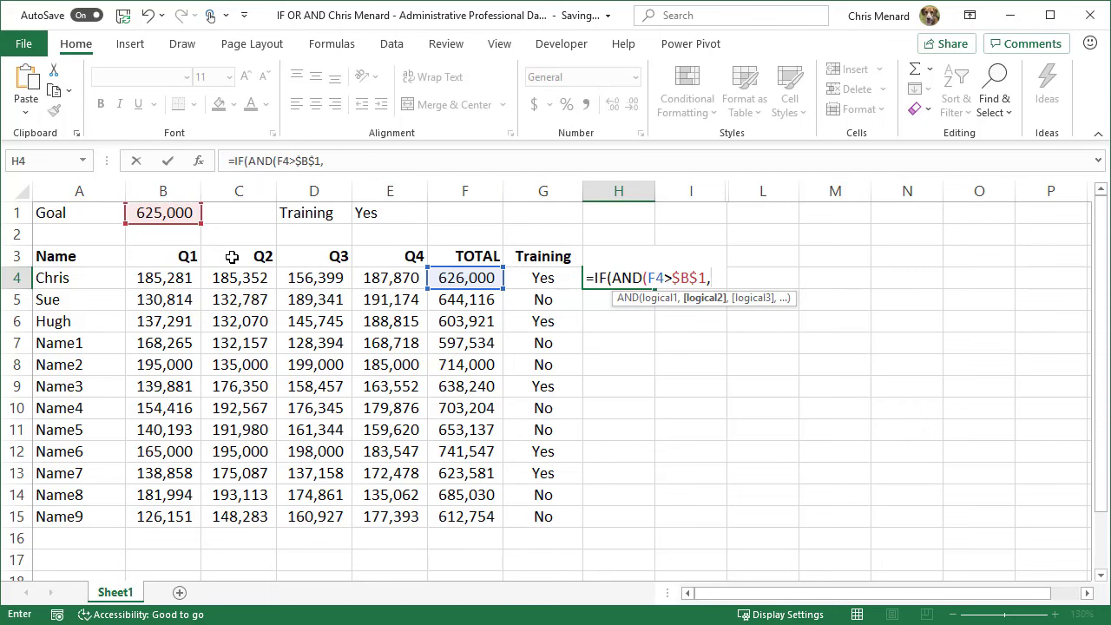
left_click(549, 279)
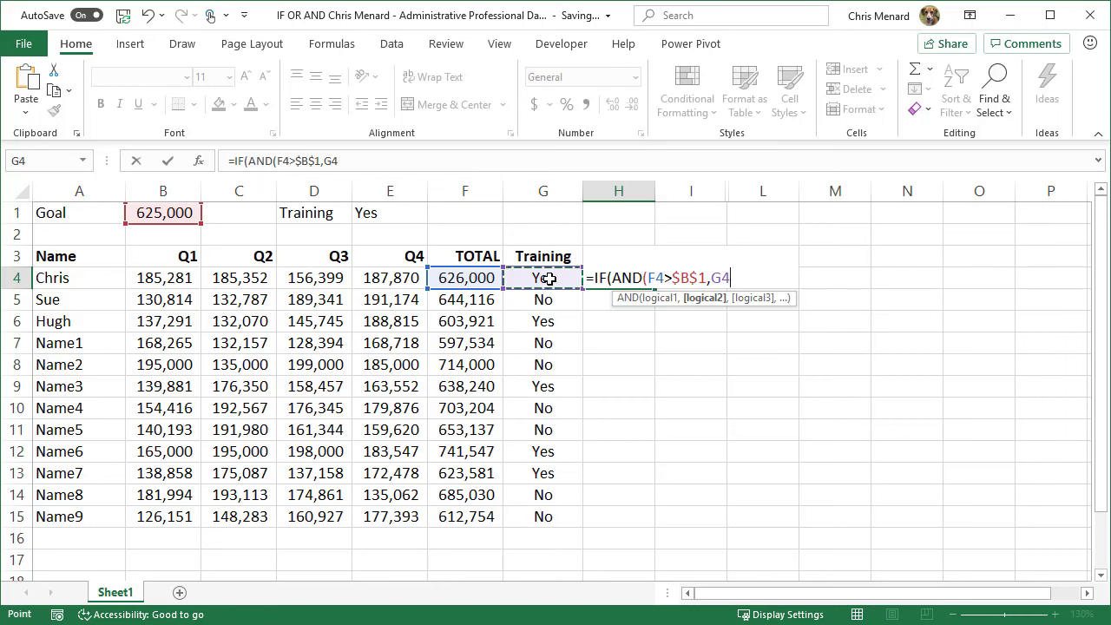
type("=")
left_click(393, 213)
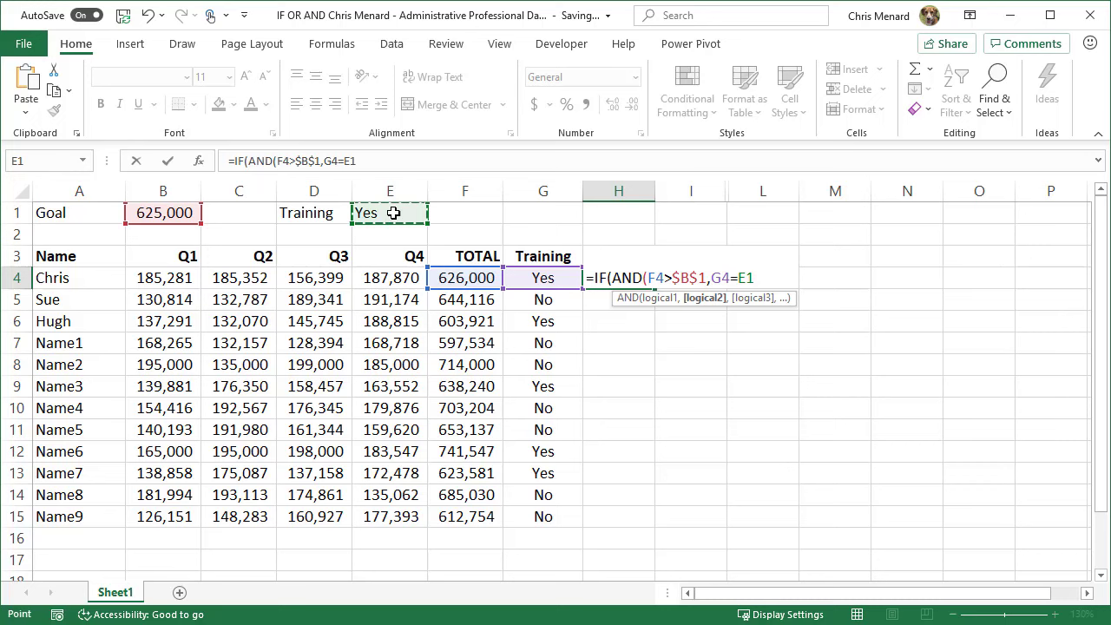
key("F4")
type(")")
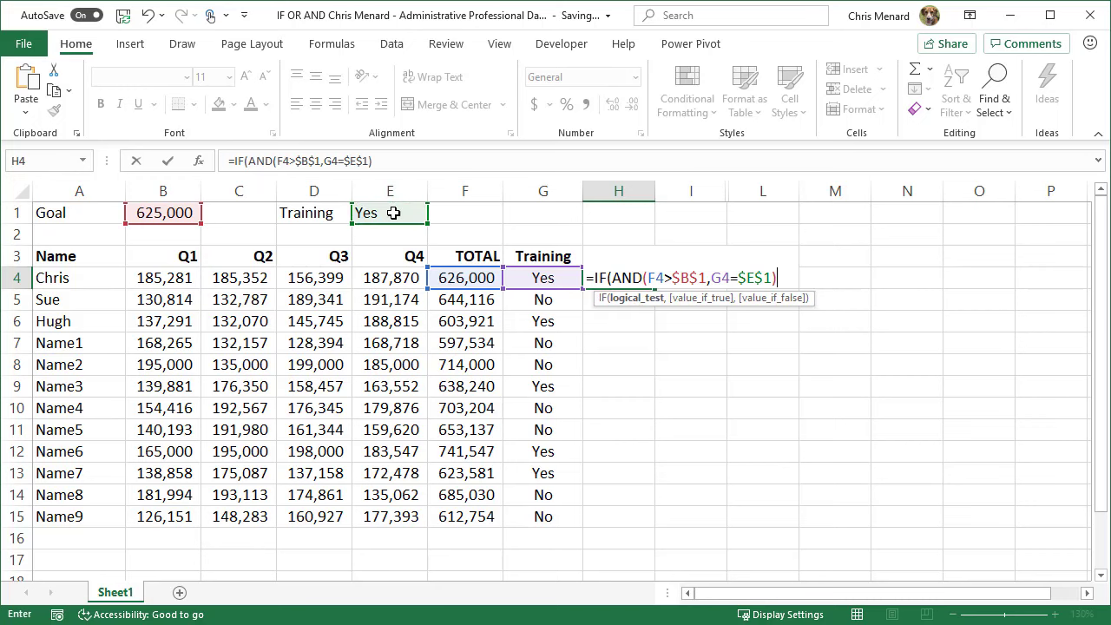
type(",")
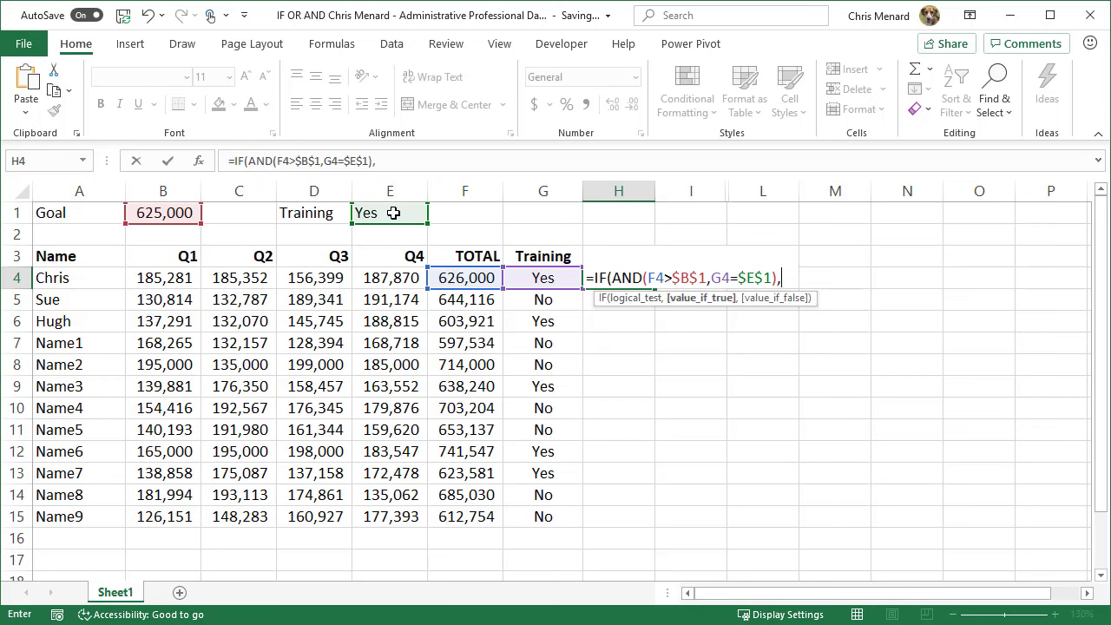
type("500,")
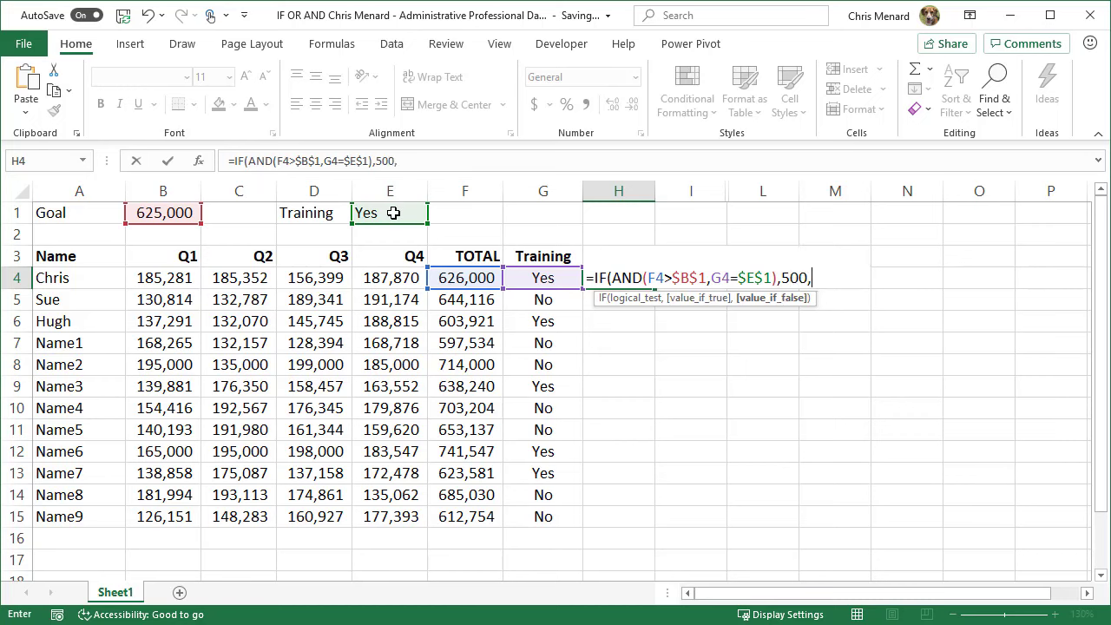
type("\"\")")
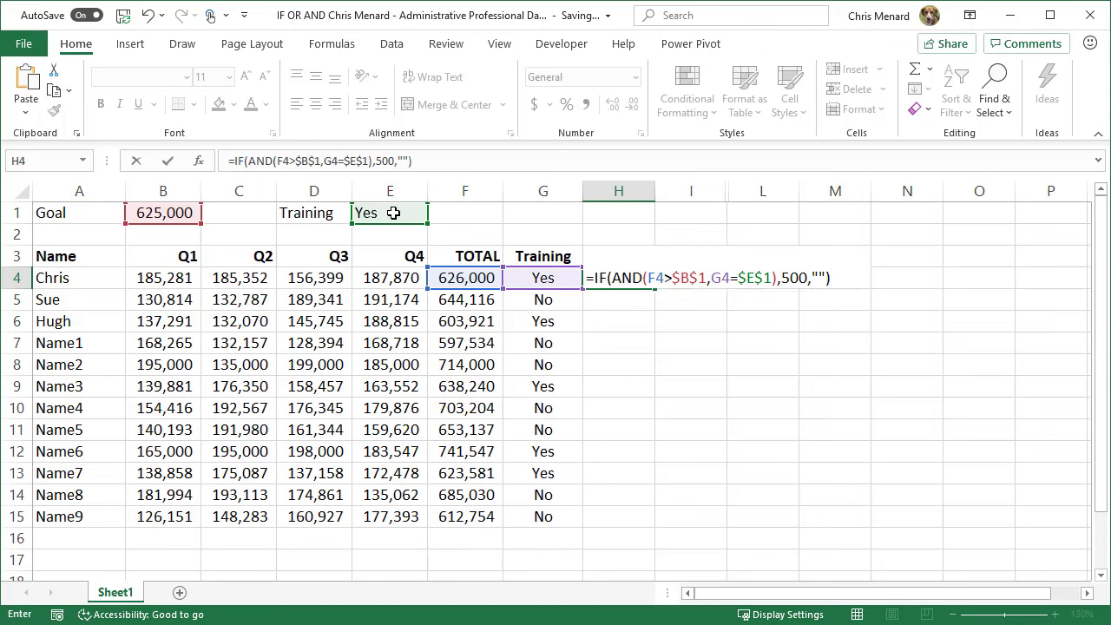
key("ctrl+Return")
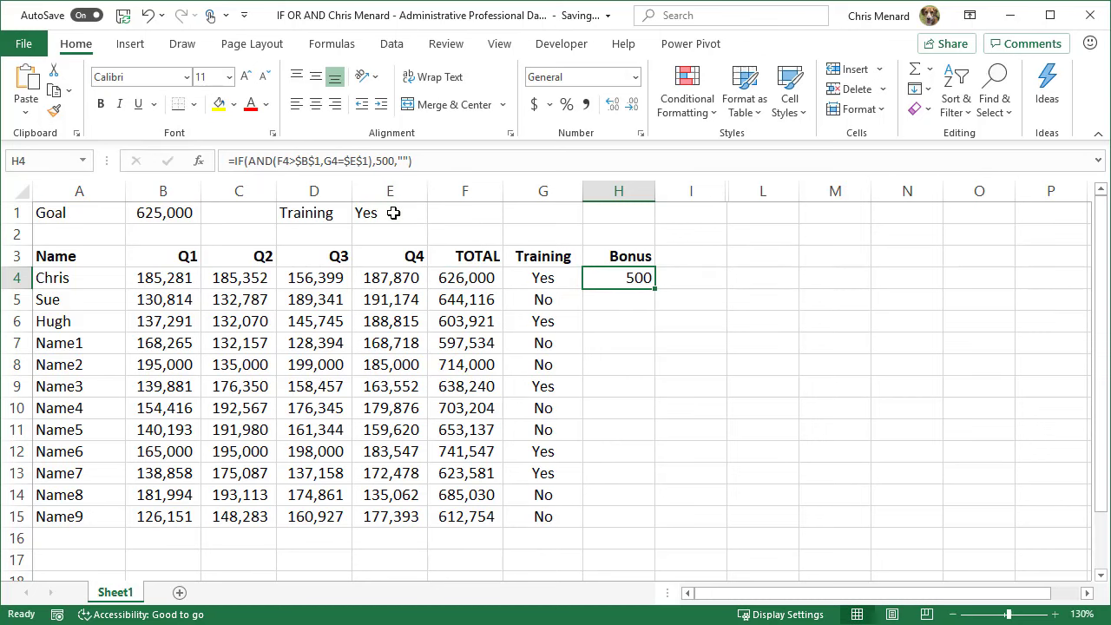
Step: Copy the IF(AND) bonus formula from H4 down to H15, giving 500 in rows 4, 9 and 12
left_click(468, 278)
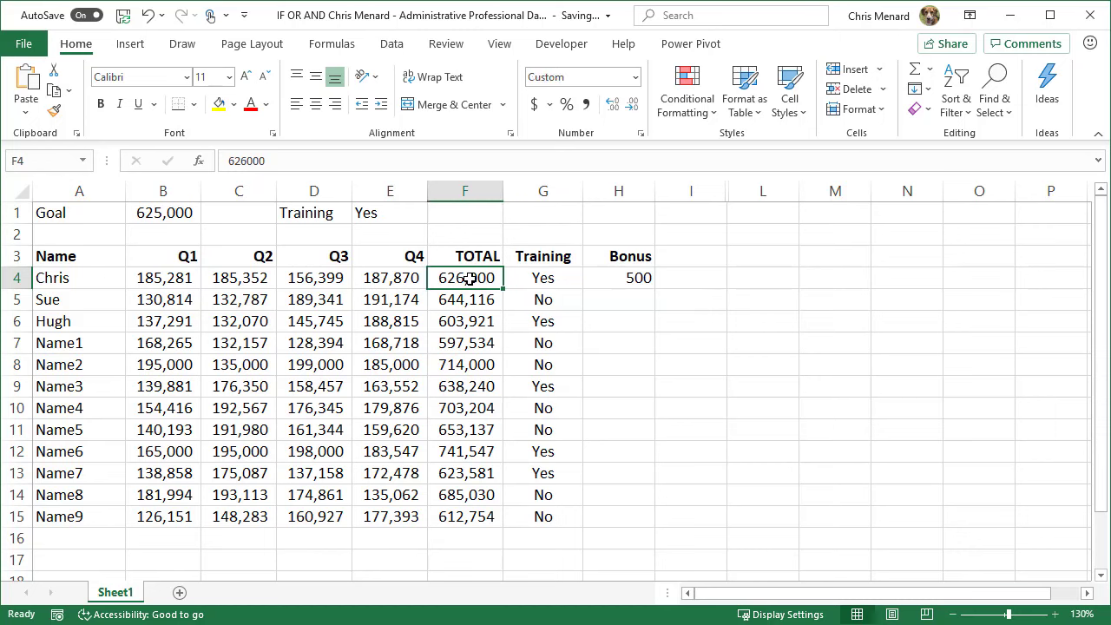
left_click(529, 278)
left_click(642, 290)
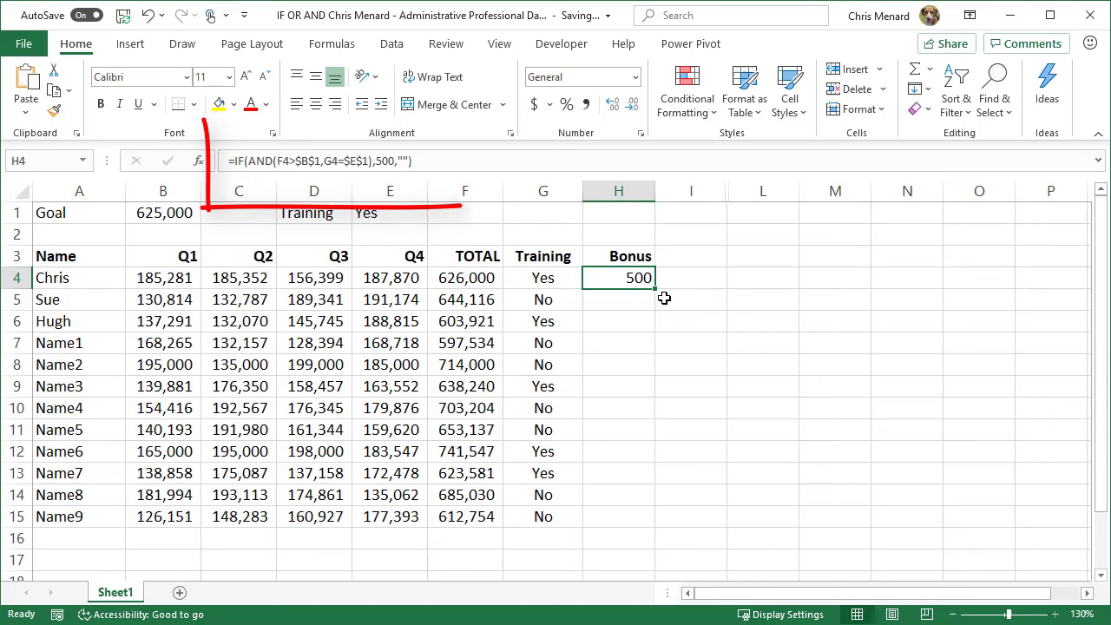
left_click_drag(657, 293, 655, 305)
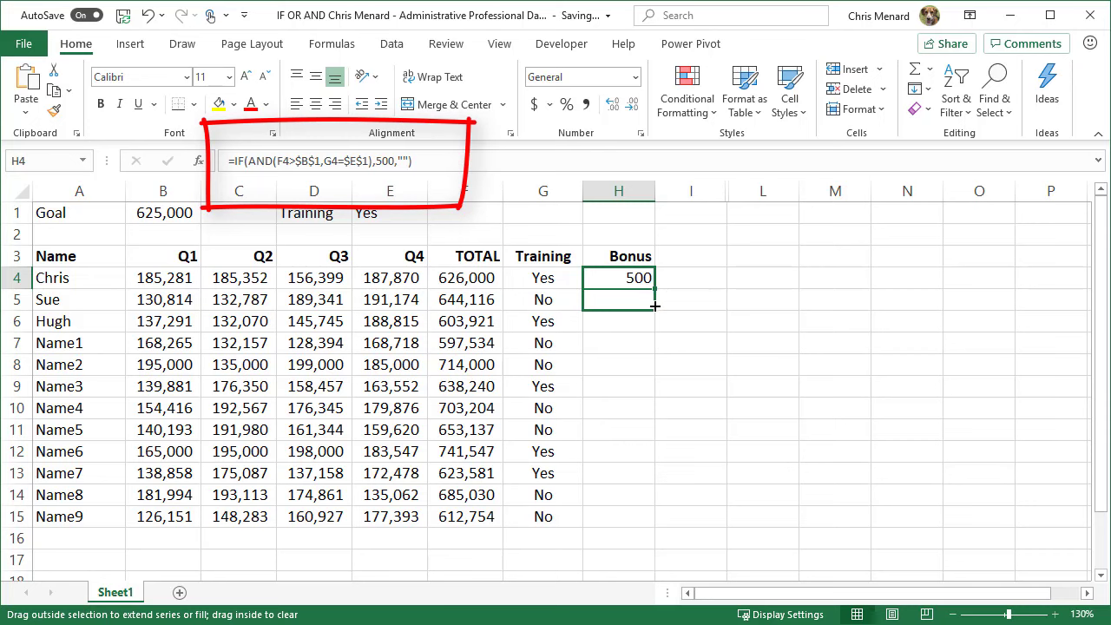
left_click_drag(655, 306, 667, 522)
left_click(627, 301)
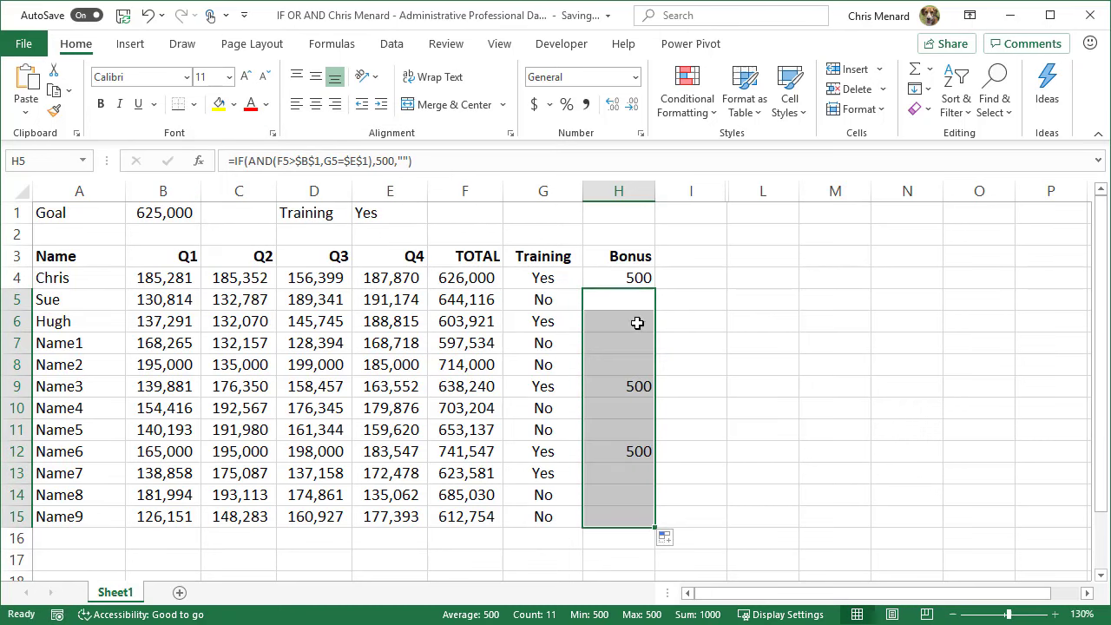
left_click(617, 387)
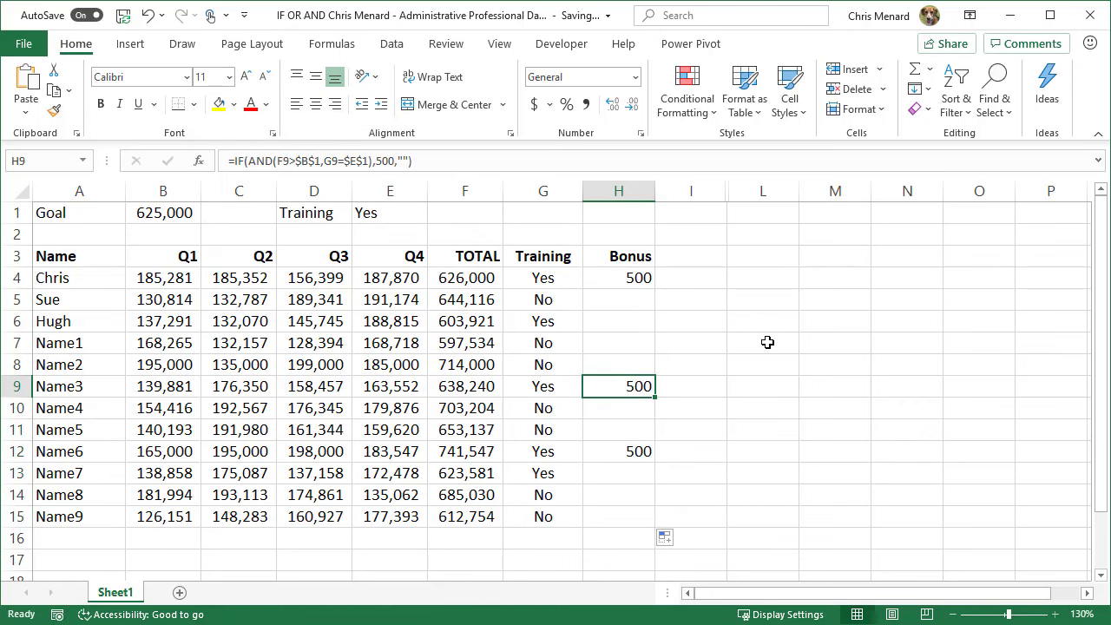
Step: Test by entering Yes in G5, then undo back to the formula only in H4
left_click(535, 297)
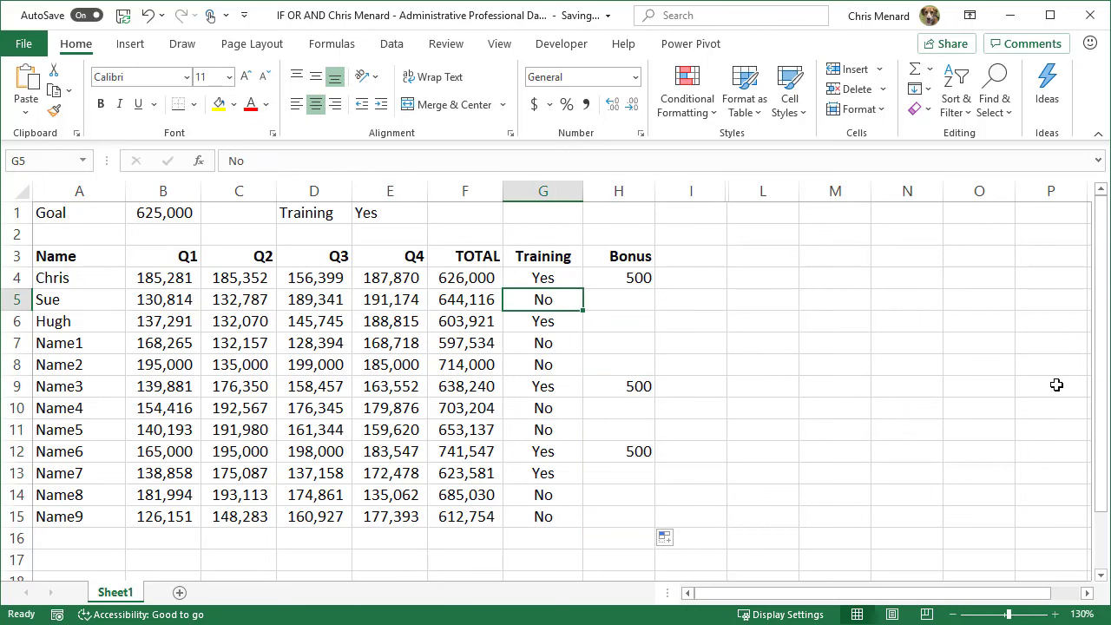
type("Yes")
key("ctrl+Return")
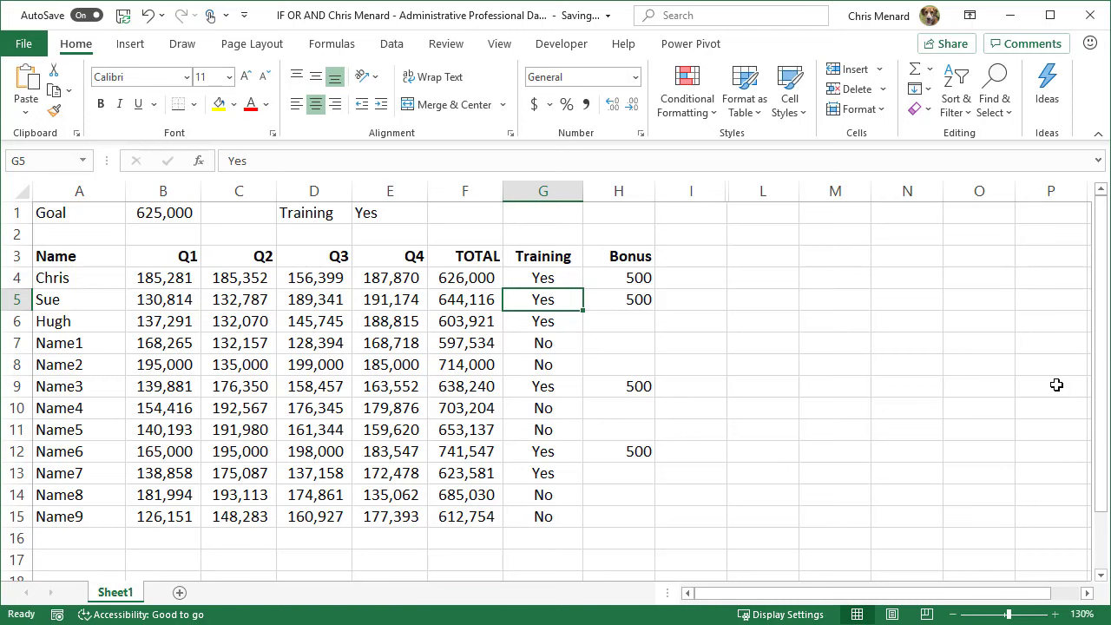
key("ctrl+z")
key("ctrl+z")
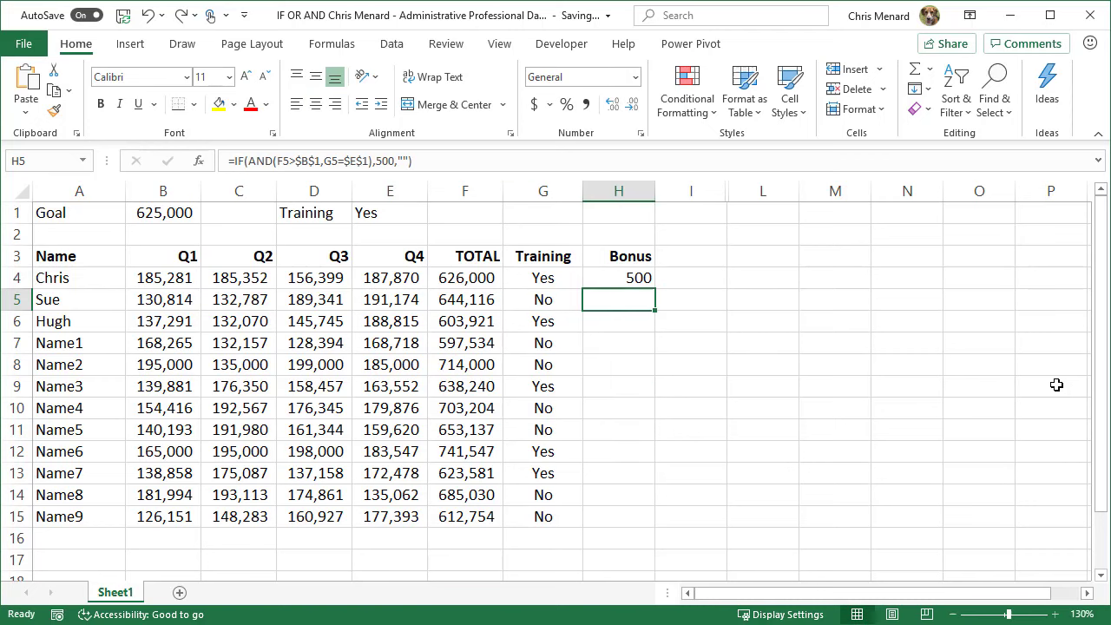
left_click(632, 280)
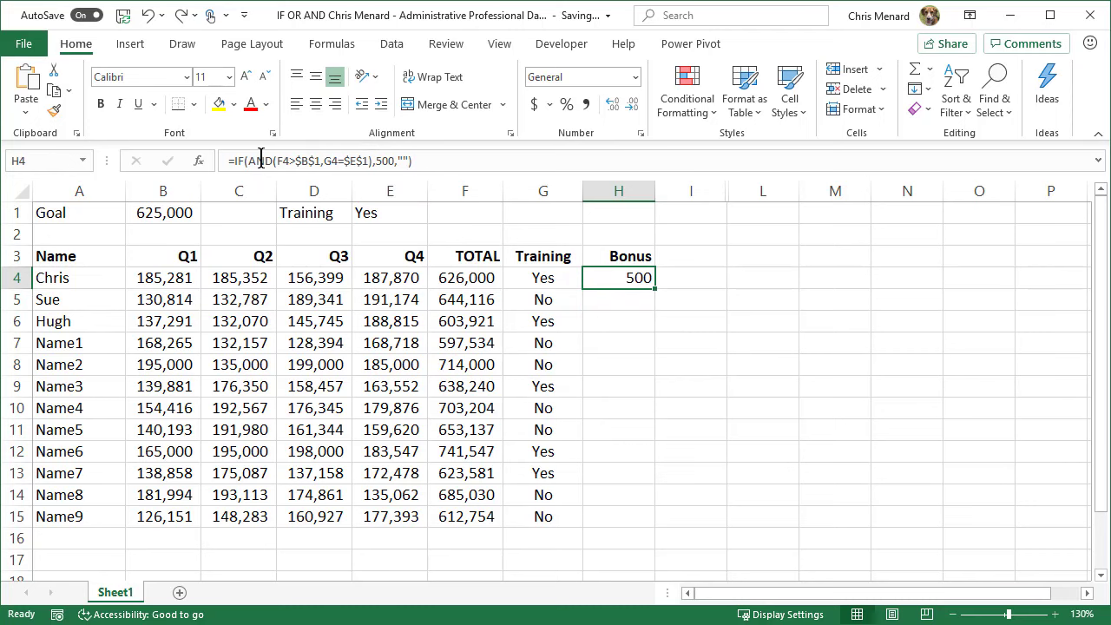
Step: Replace AND with OR in H4's bonus formula
double_click(610, 278)
double_click(621, 278)
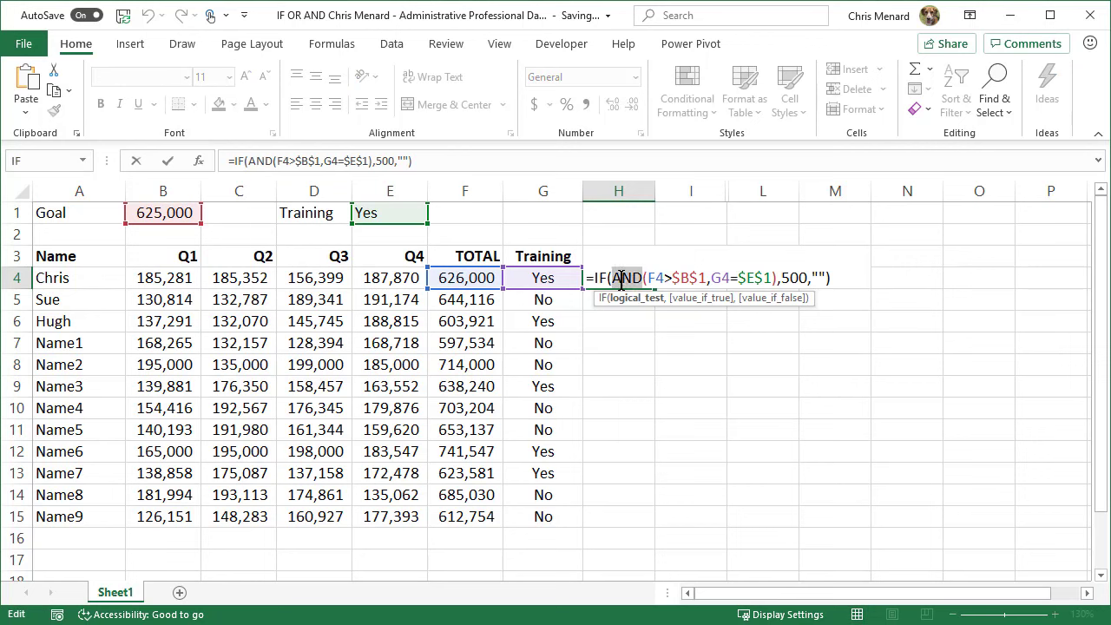
type("OR")
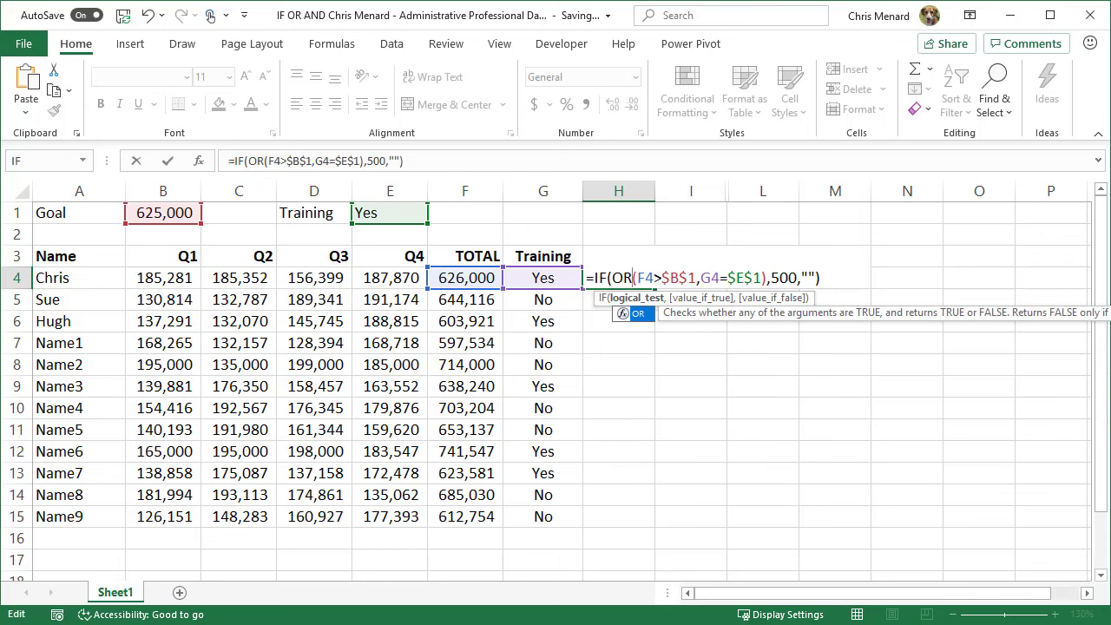
key("Return")
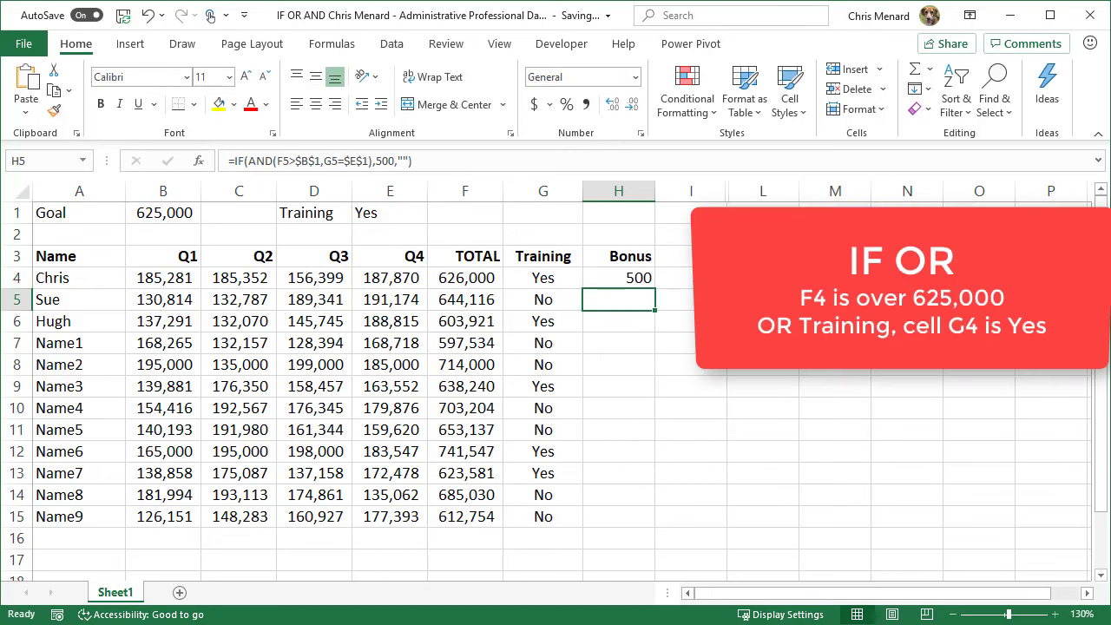
Step: Test the OR formula with 620000 in F4 and NO in G4, then undo
left_click(466, 272)
type("620000")
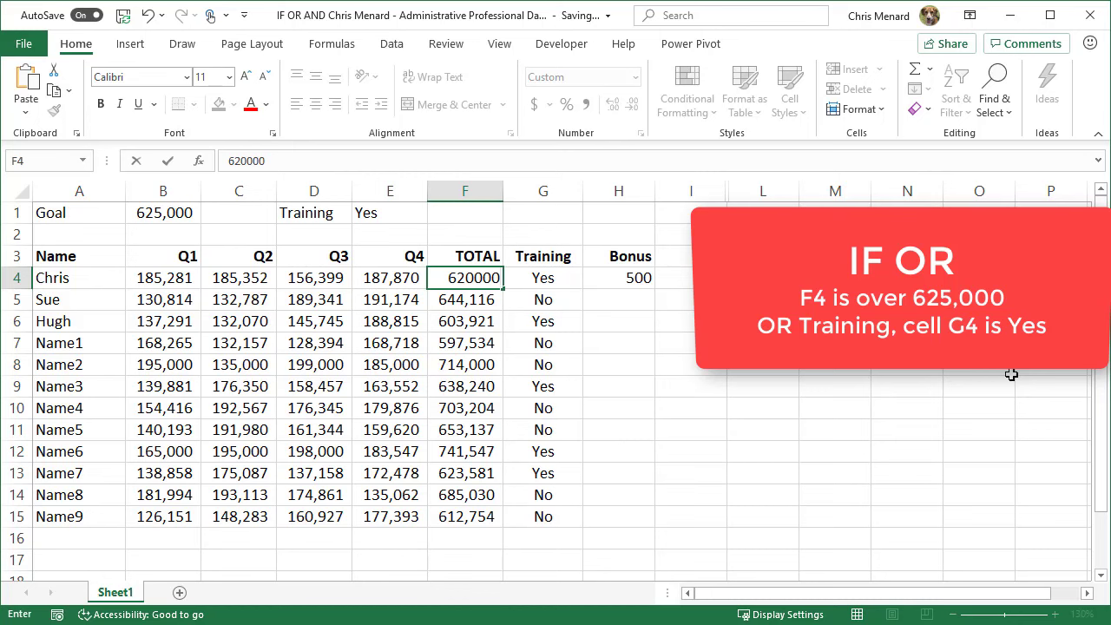
key("ctrl+Return")
key("Right")
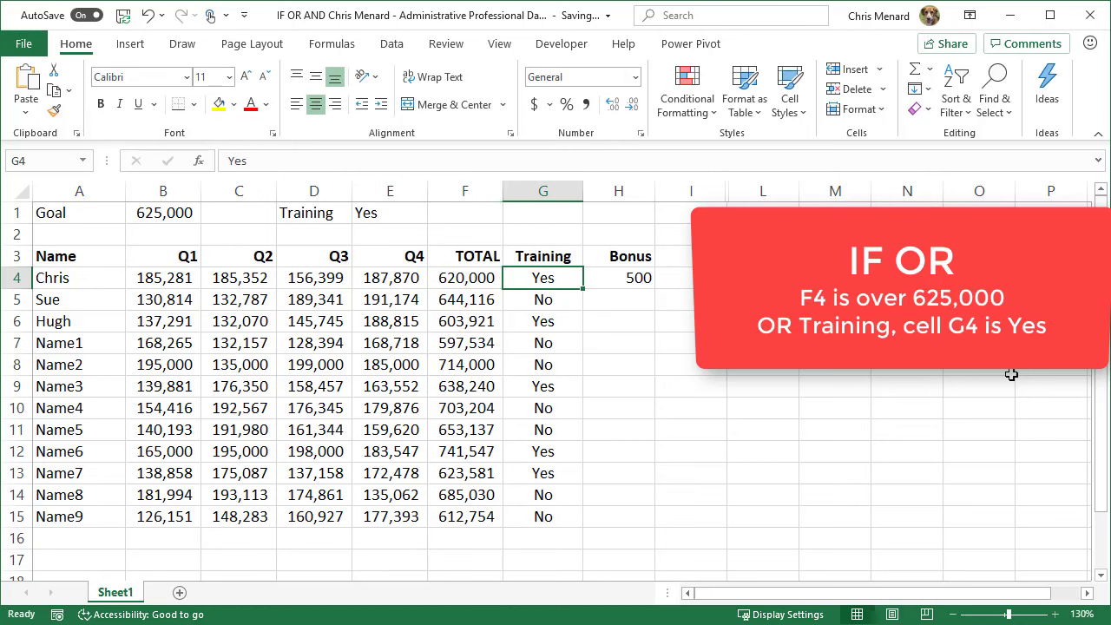
type("NO")
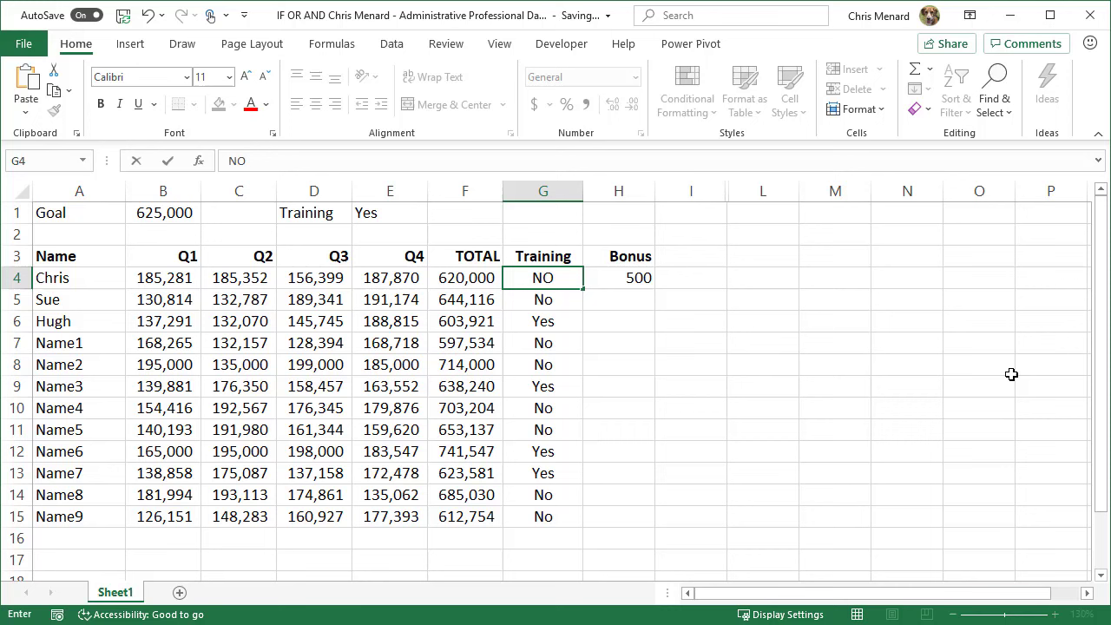
key("Return")
key("Up")
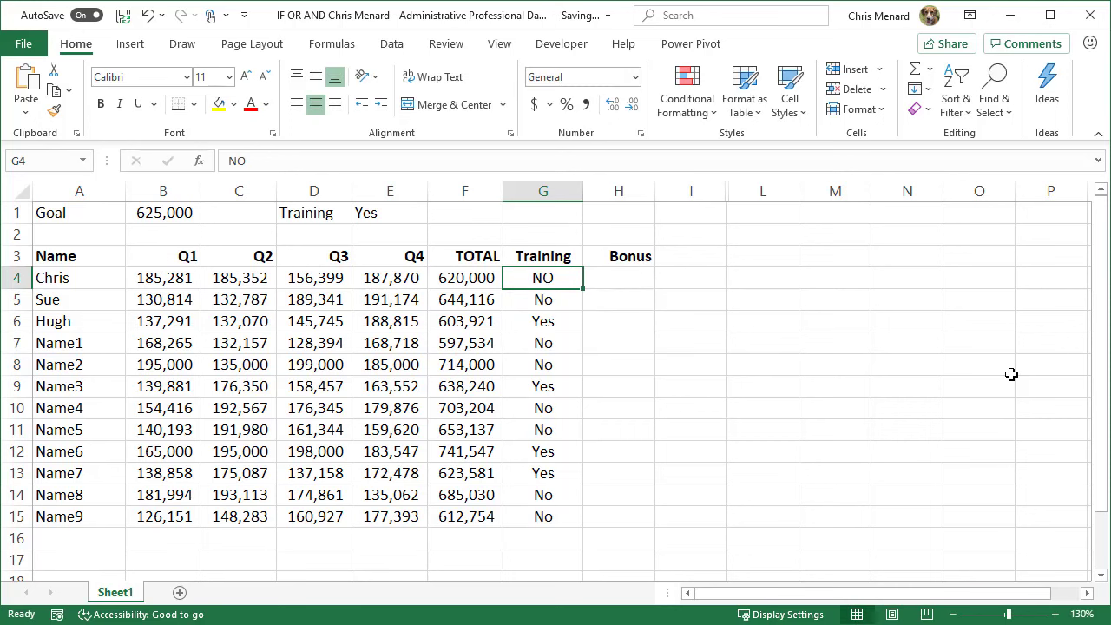
key("ctrl+z")
key("ctrl+z")
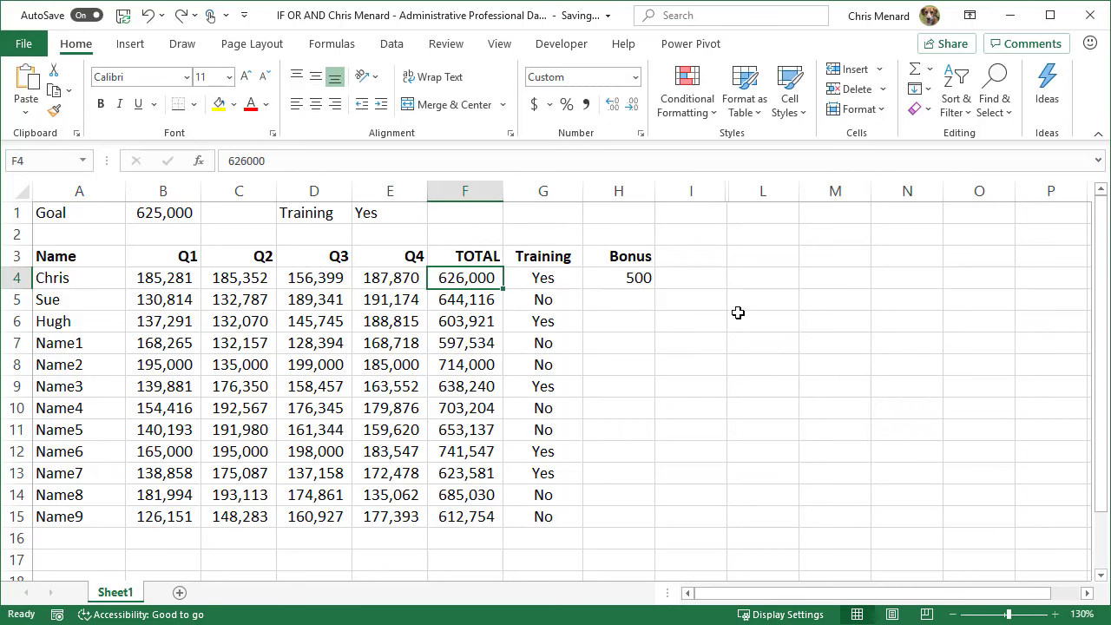
Step: Fill the OR formula down to H15, then test by entering No in G13 and undoing it
left_click(647, 282)
left_click_drag(659, 291, 640, 531)
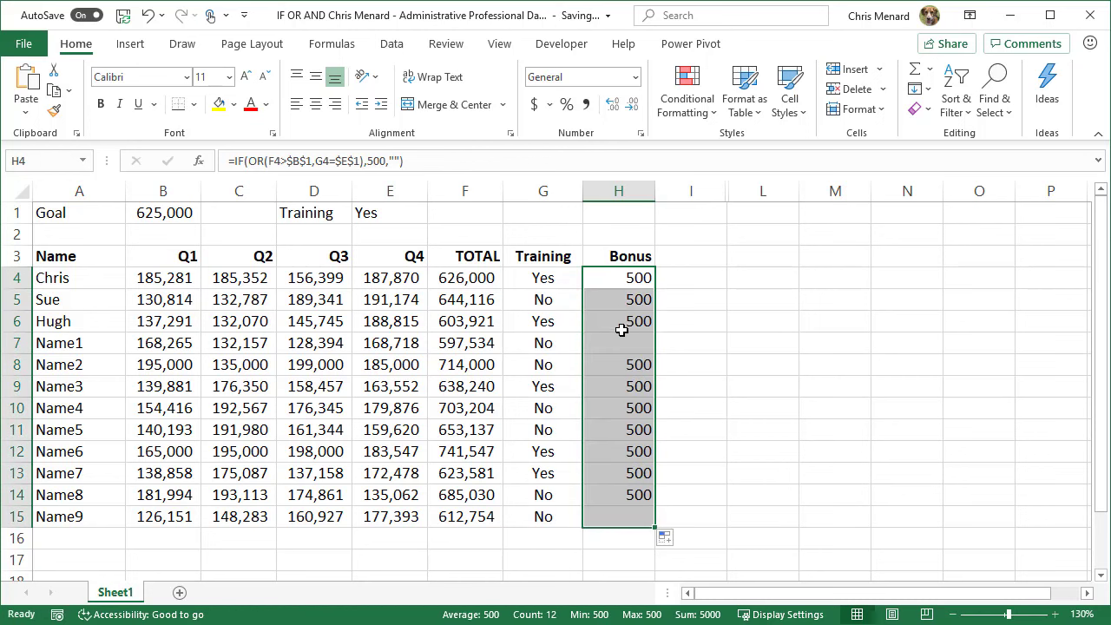
left_click(541, 389)
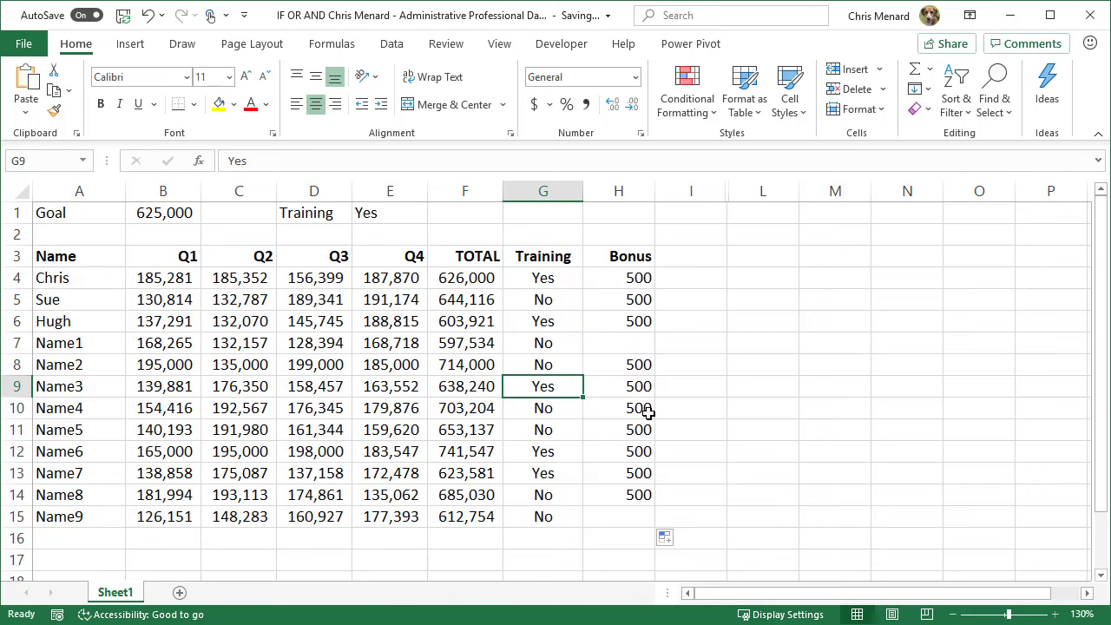
key("Down")
key("Down")
key("Down")
key("Down")
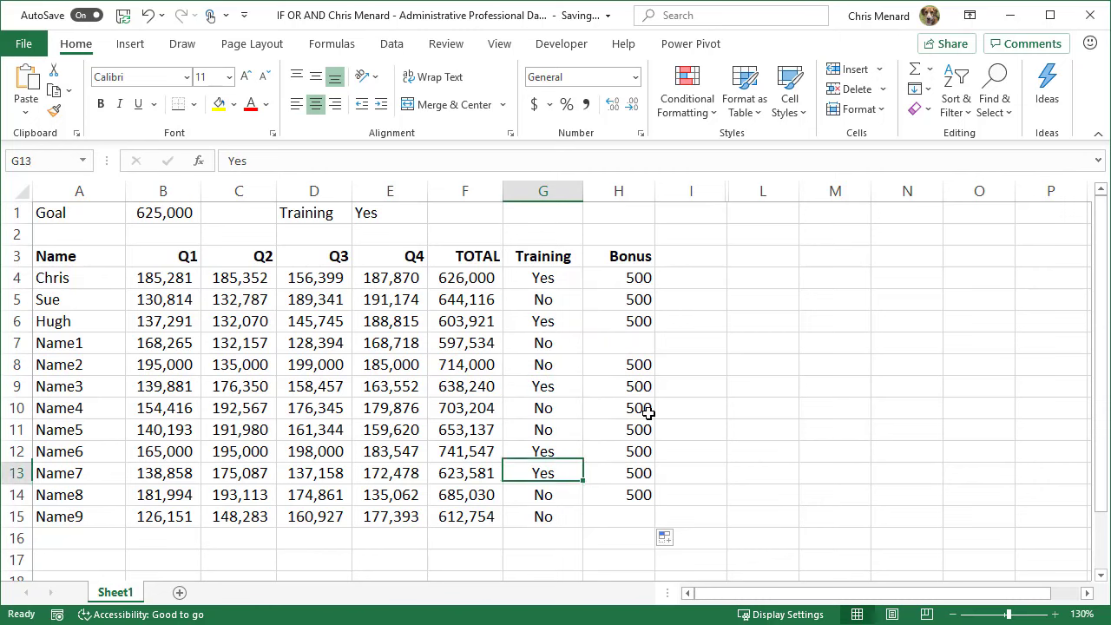
type("No")
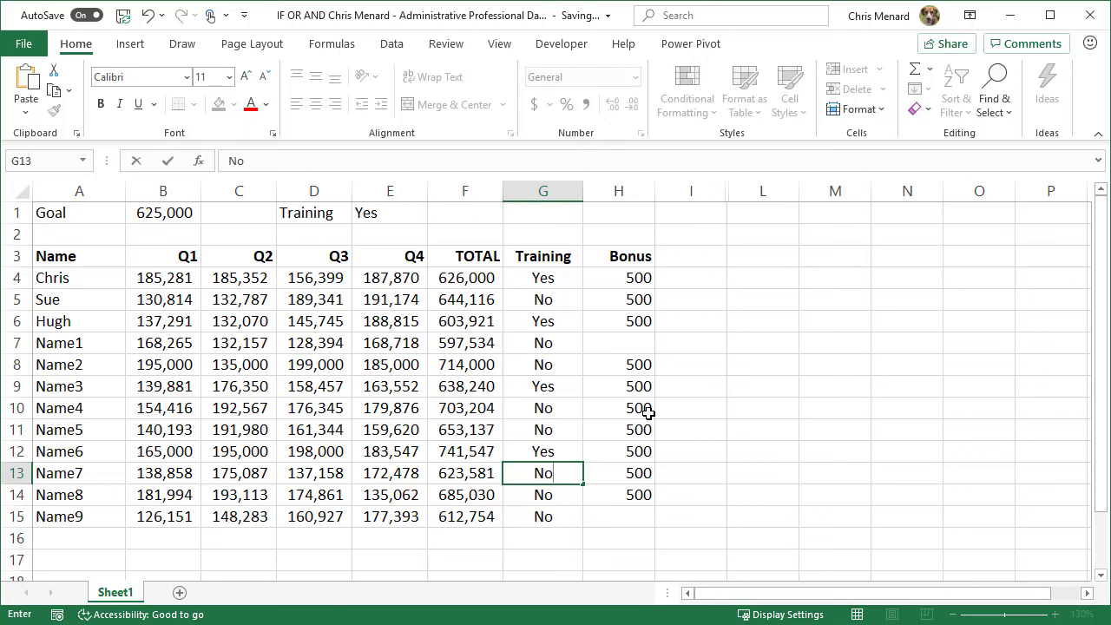
key("ctrl+Return")
key("ctrl+z")
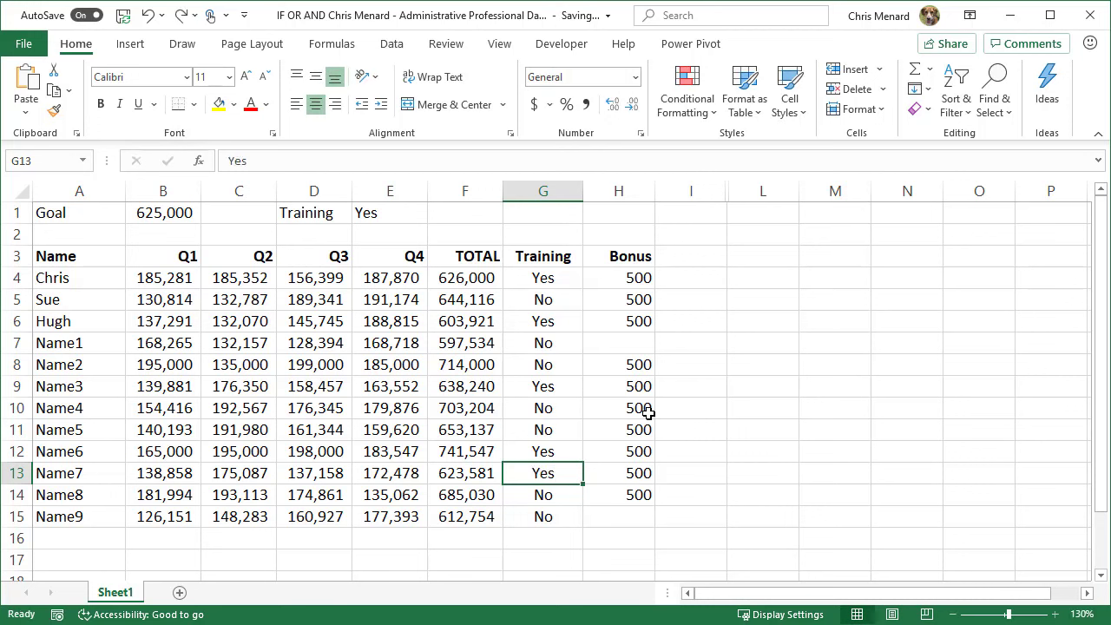
left_click(611, 278)
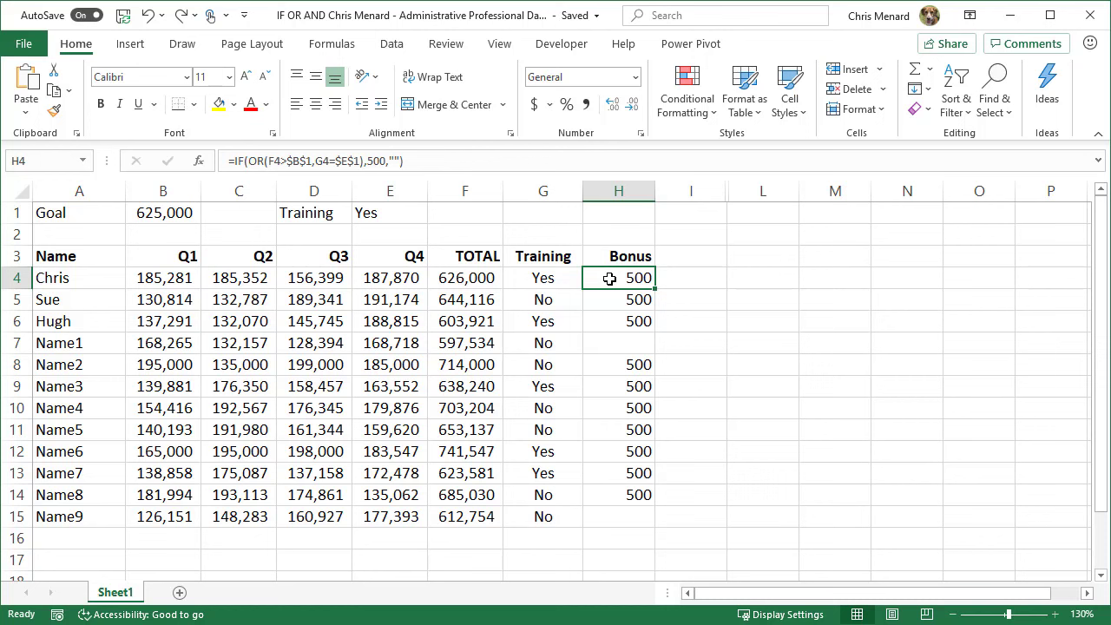
Step: Clear the Bonus formulas from H4:H15
left_click_drag(610, 277, 598, 515)
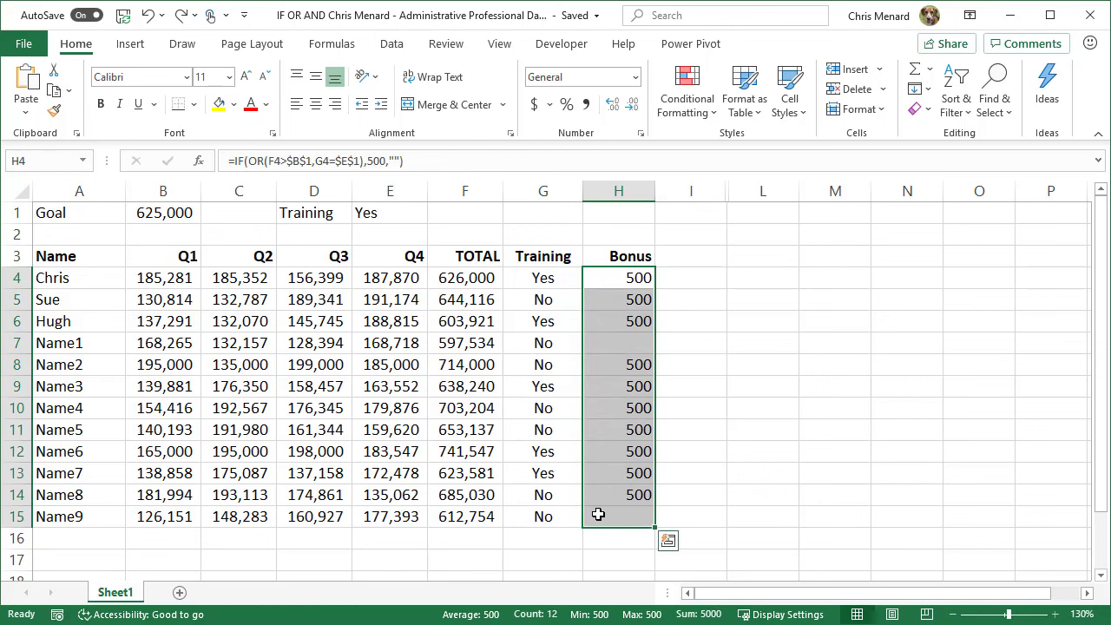
key("Delete")
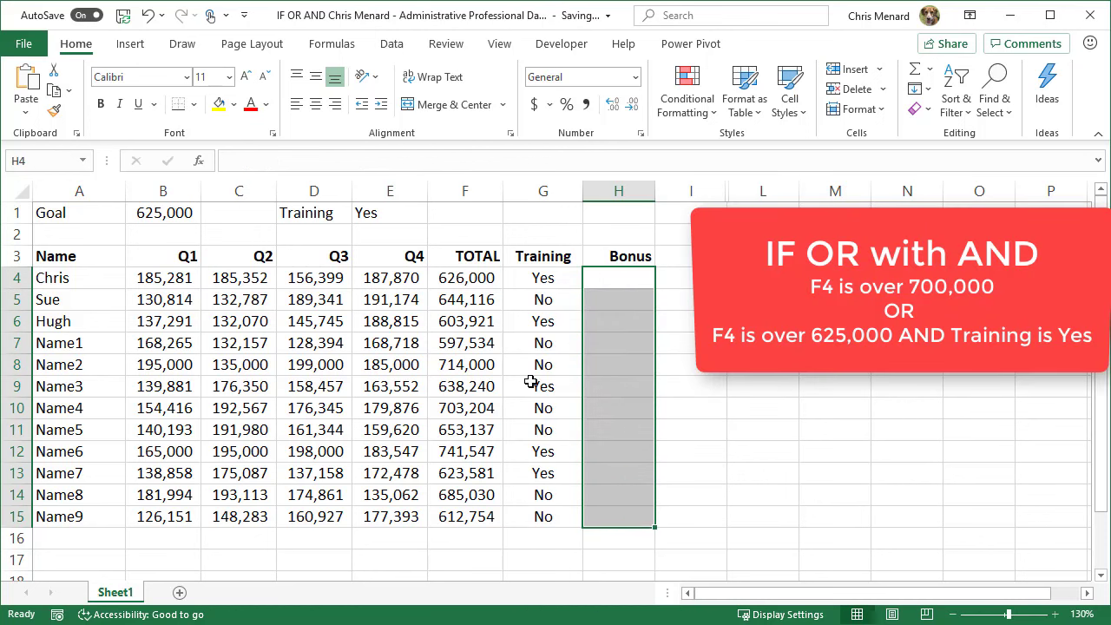
left_click(542, 281)
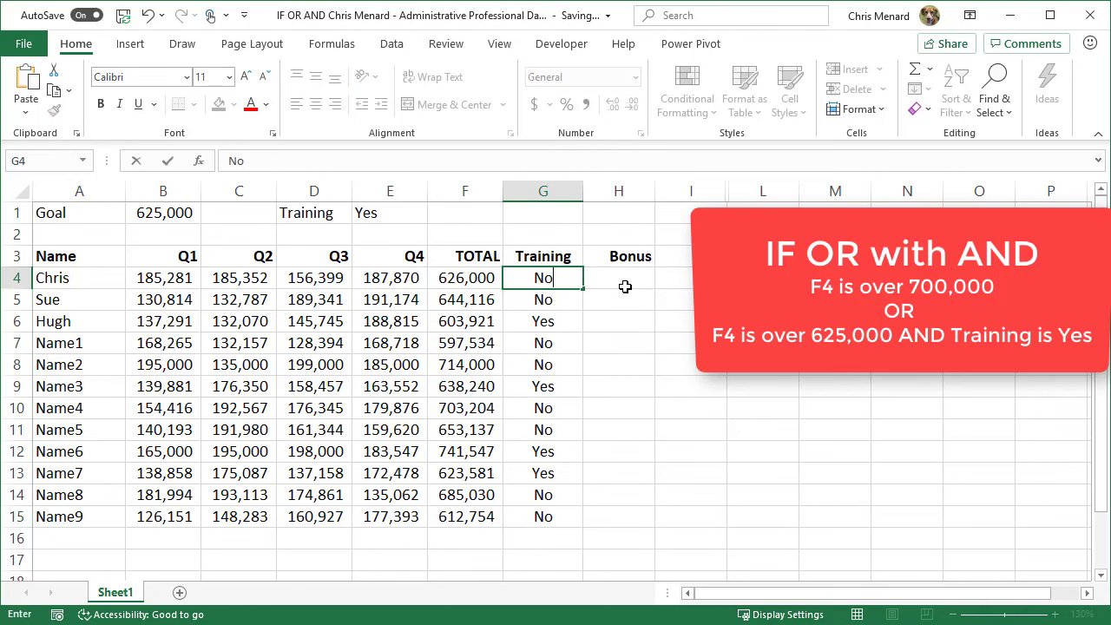
left_click(590, 292)
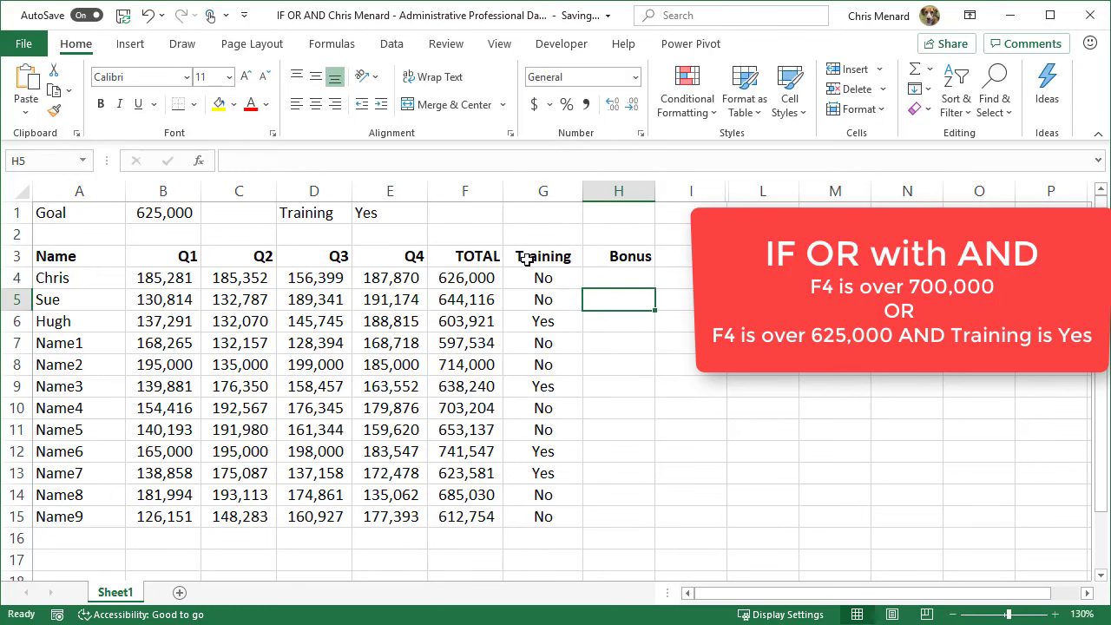
Step: Change the goal in B1 to 700,000
left_click(187, 216)
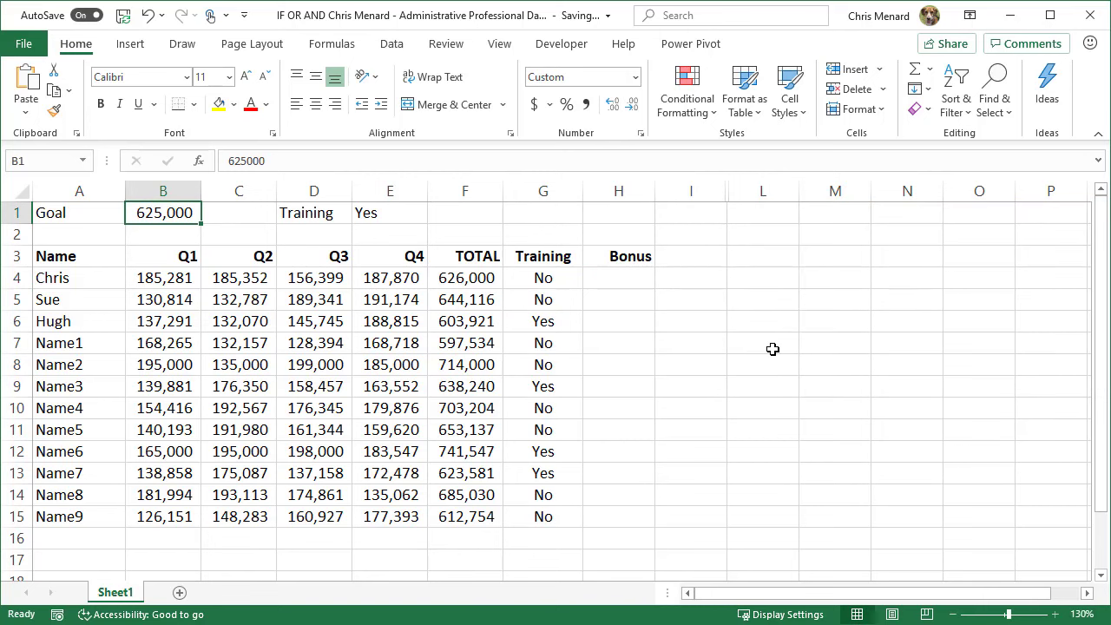
type("7000")
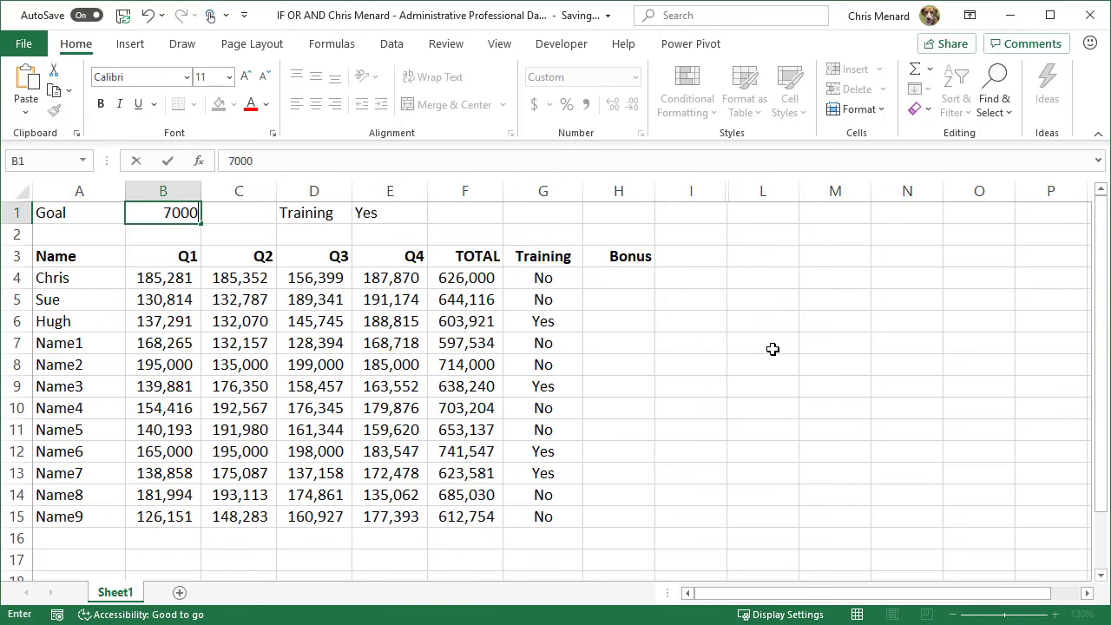
type("00")
key("ctrl+Return")
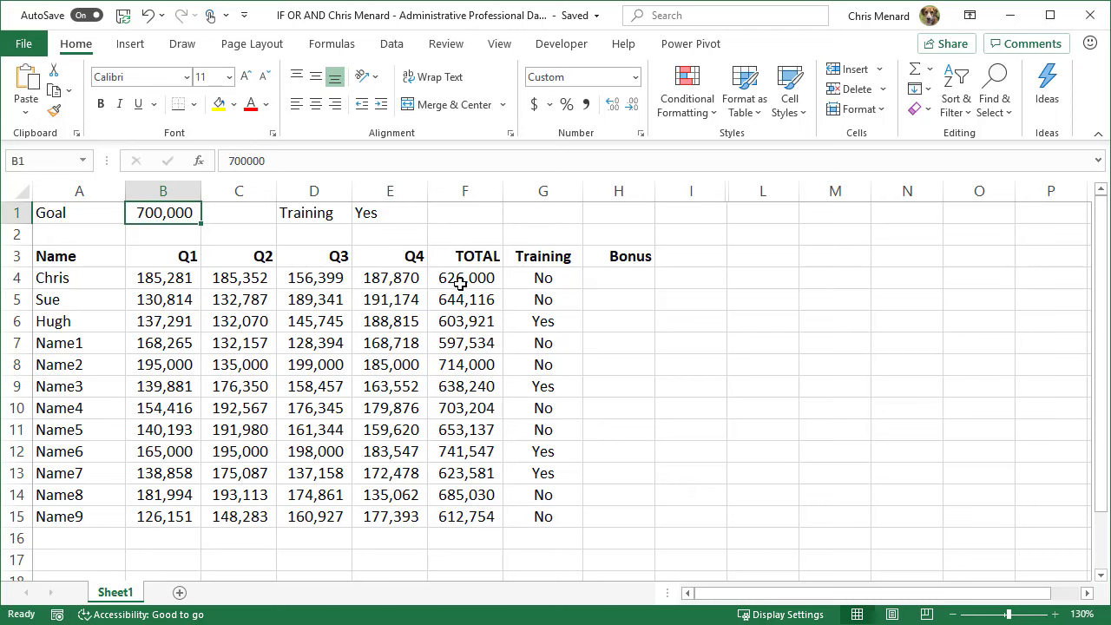
Step: Add the label GOALS 1 in F1 with 625000 in G1 as a second threshold
left_click(479, 214)
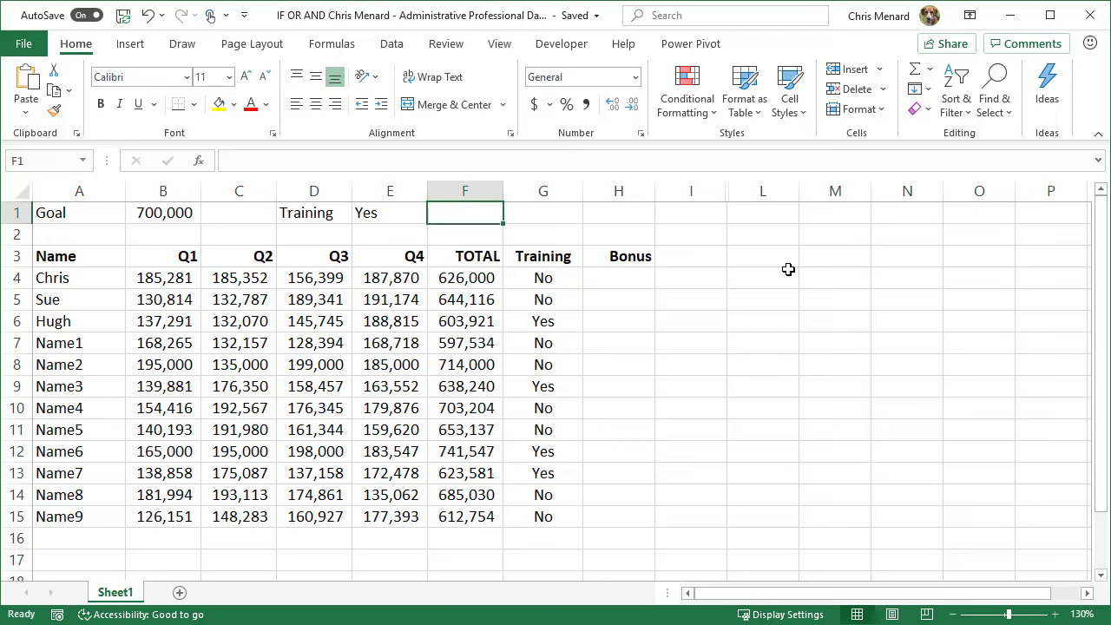
type("GOA")
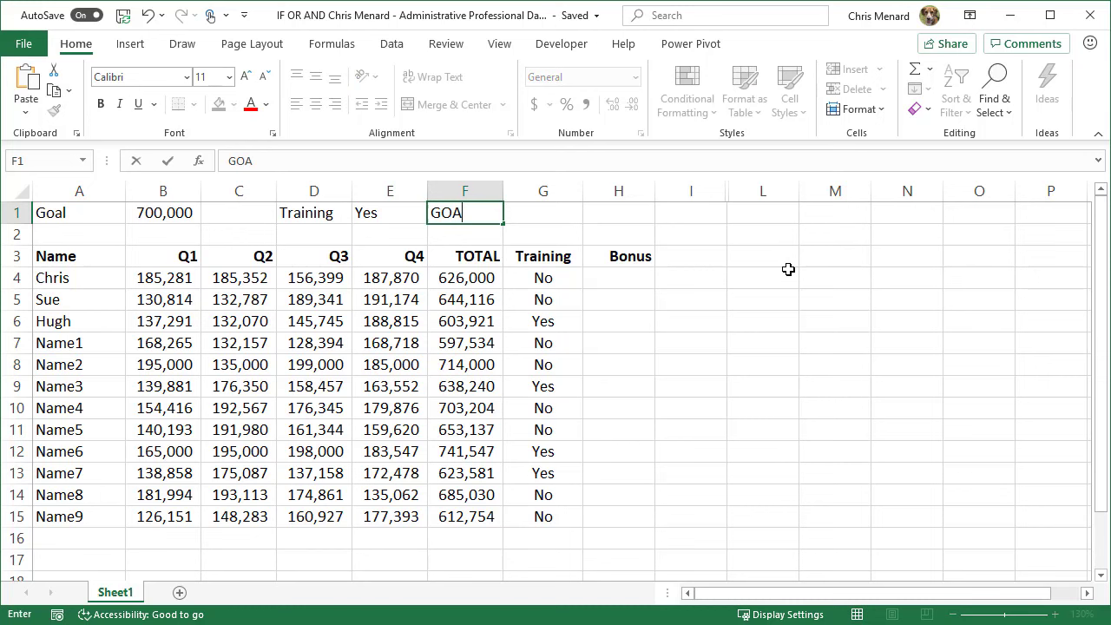
type("LS 1")
key("Tab")
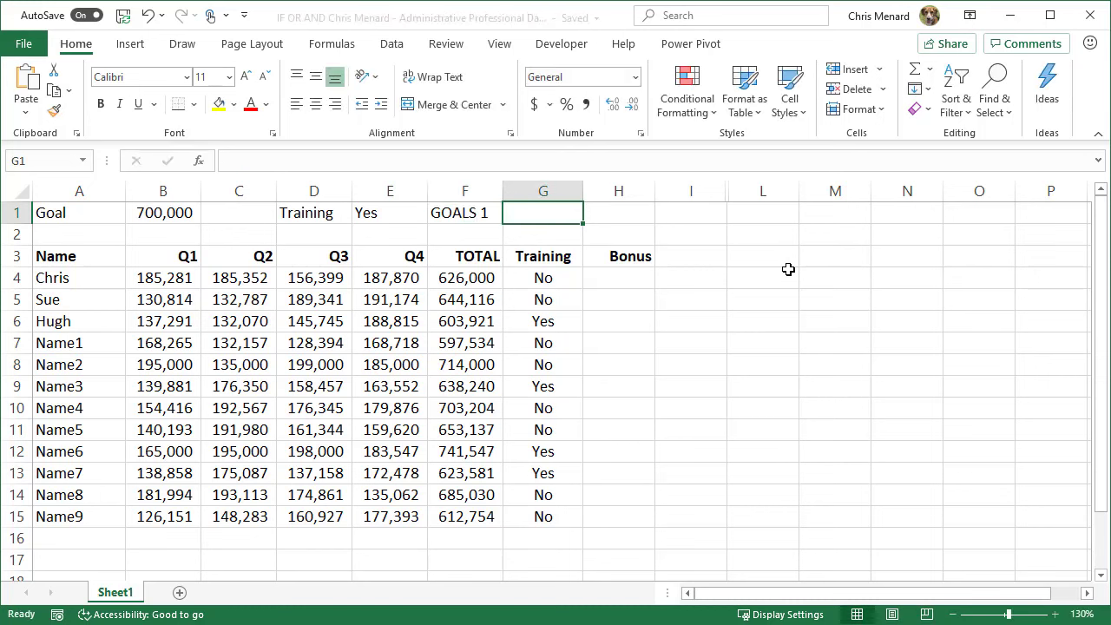
type("625000")
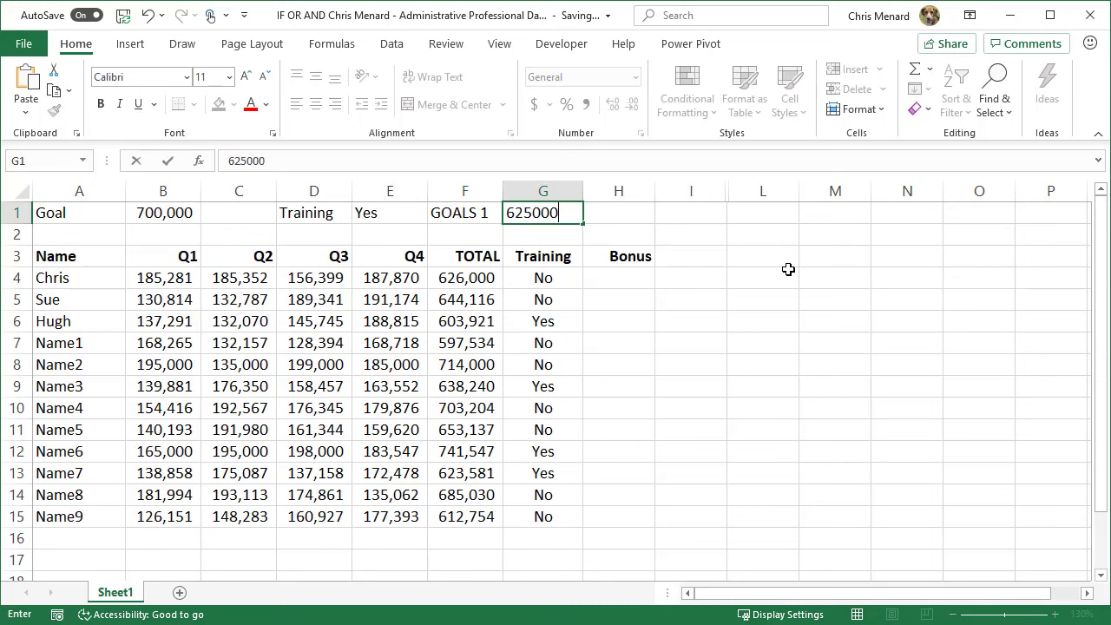
key("Return")
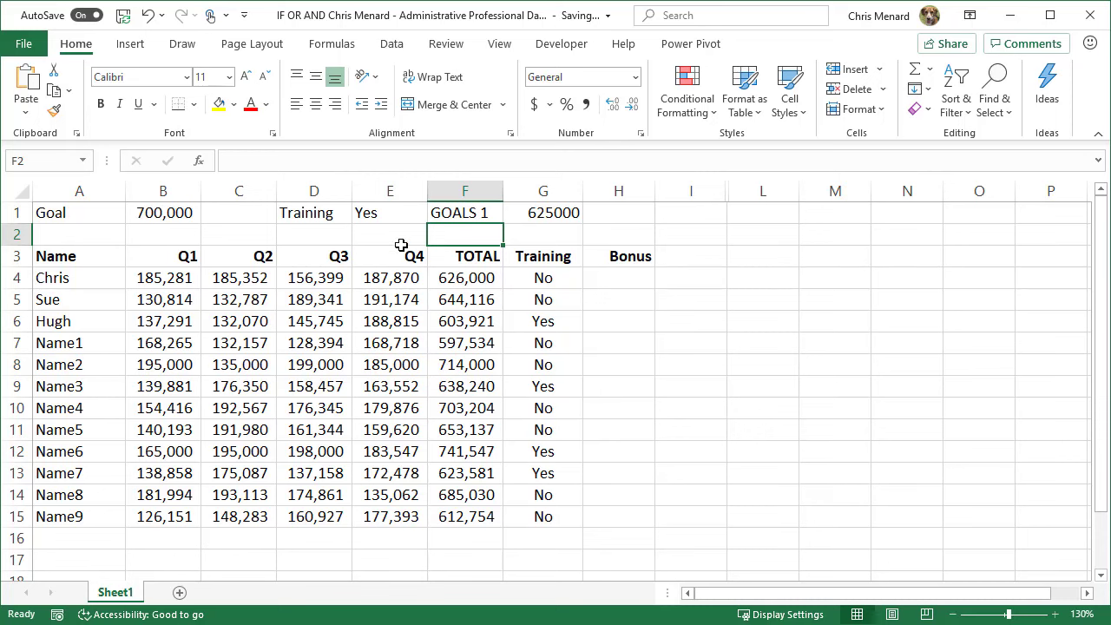
left_click(401, 233)
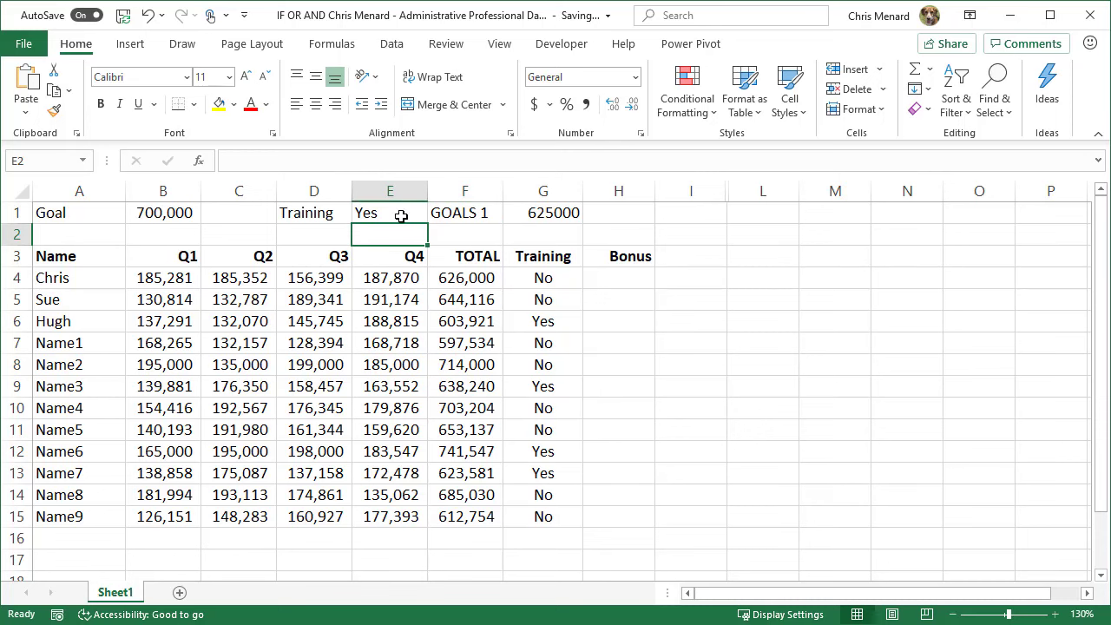
left_click(166, 217)
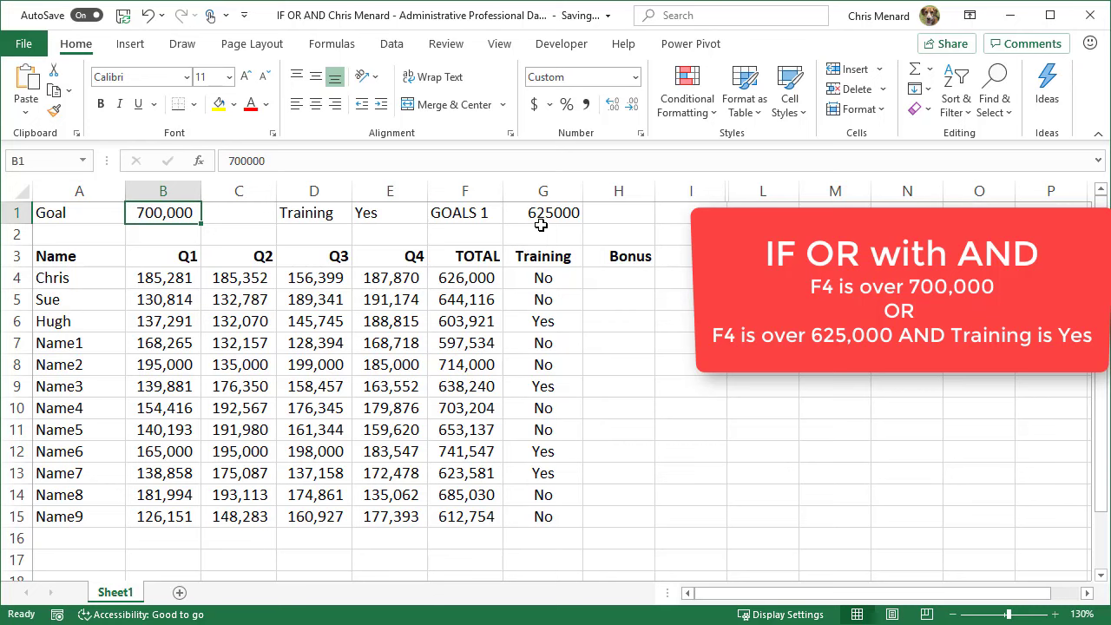
Step: Start H4's formula as =IF(OR(F4>$B$1, testing the total against the absolute B1 goal
left_click(631, 285)
type("=")
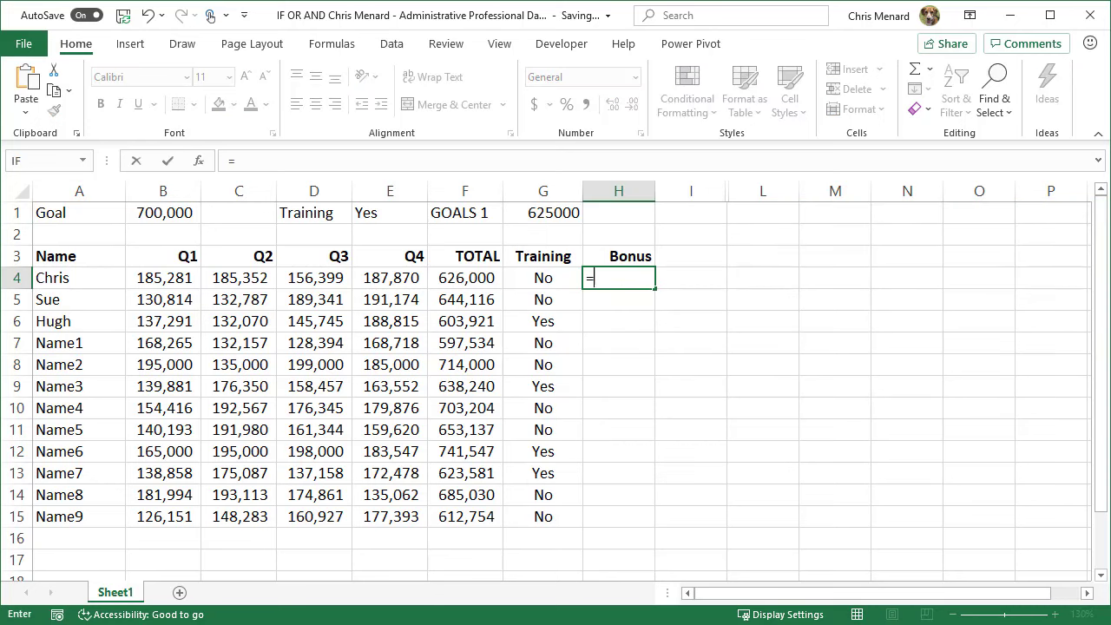
type("if")
key("Tab")
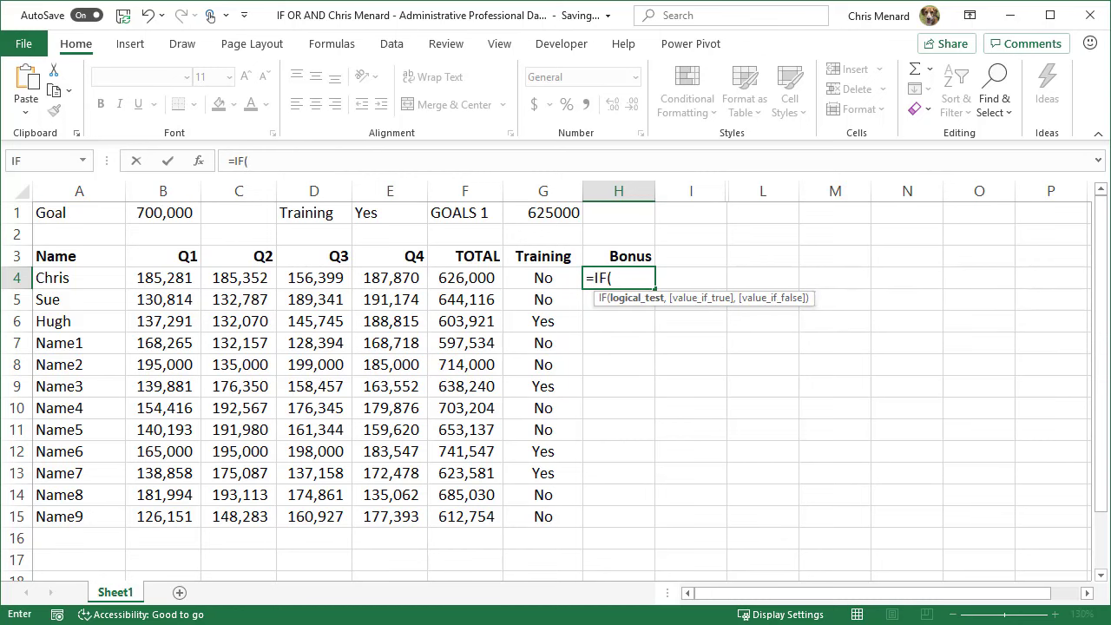
type("or")
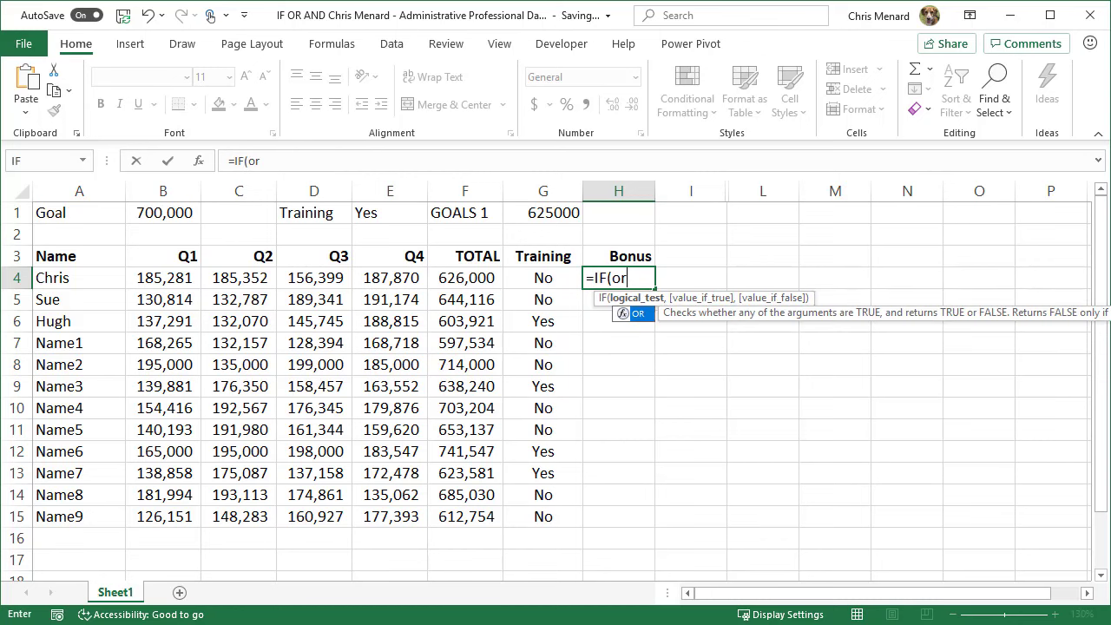
key("Tab")
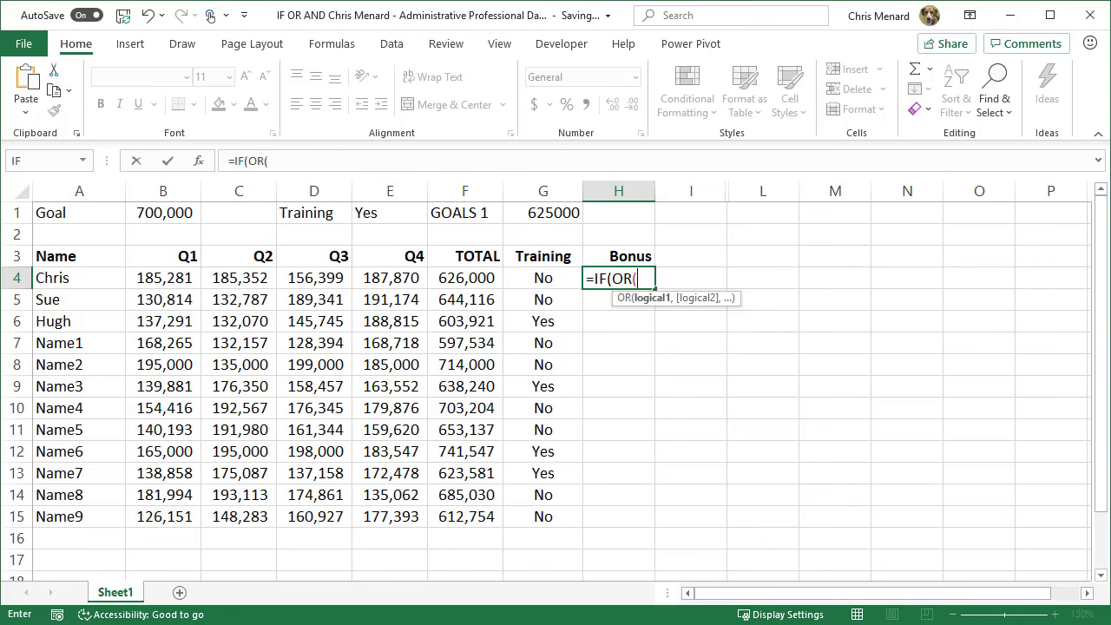
left_click(468, 280)
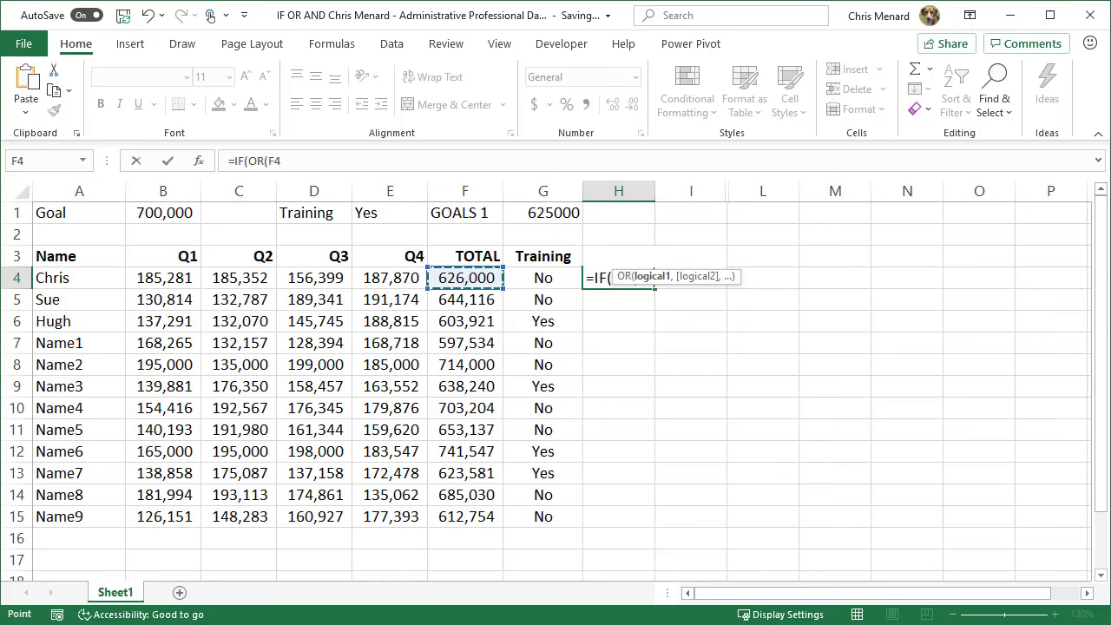
type(">")
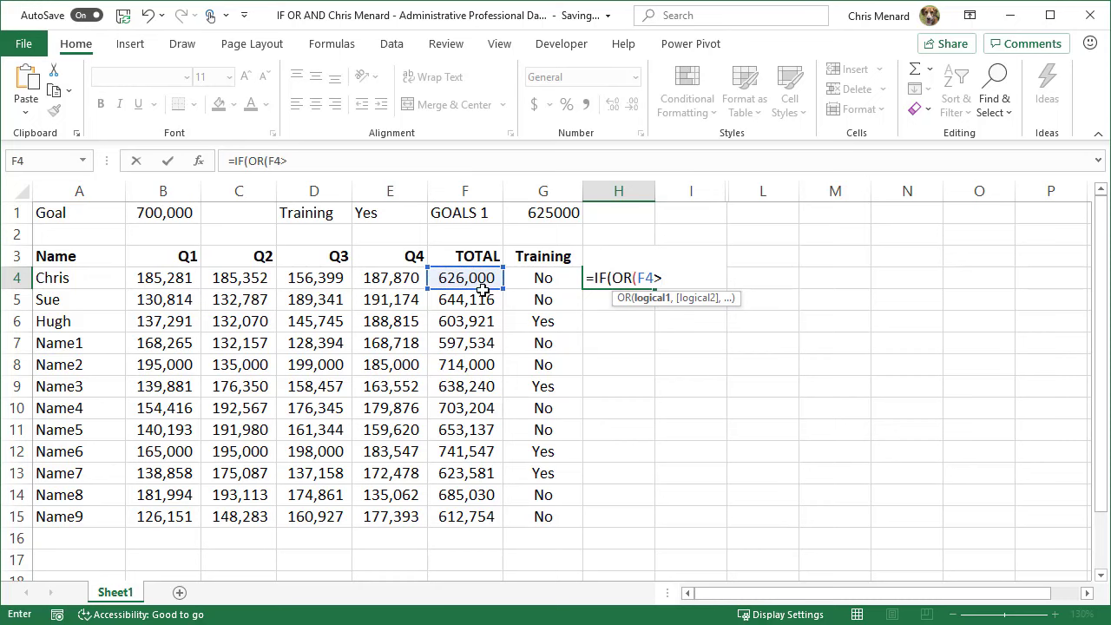
left_click(153, 214)
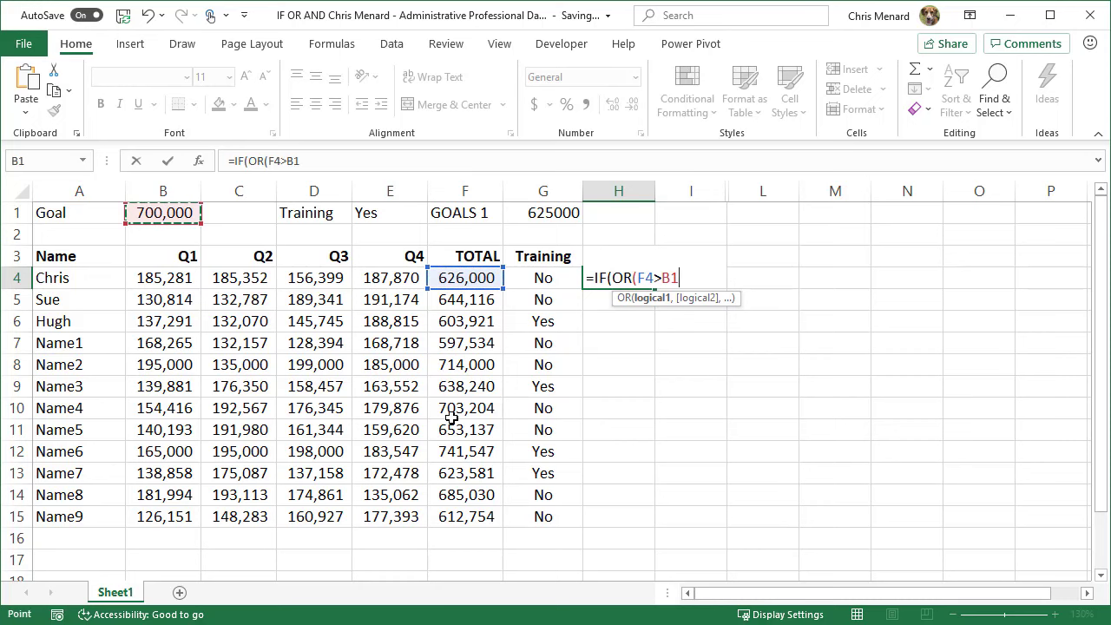
key("F4")
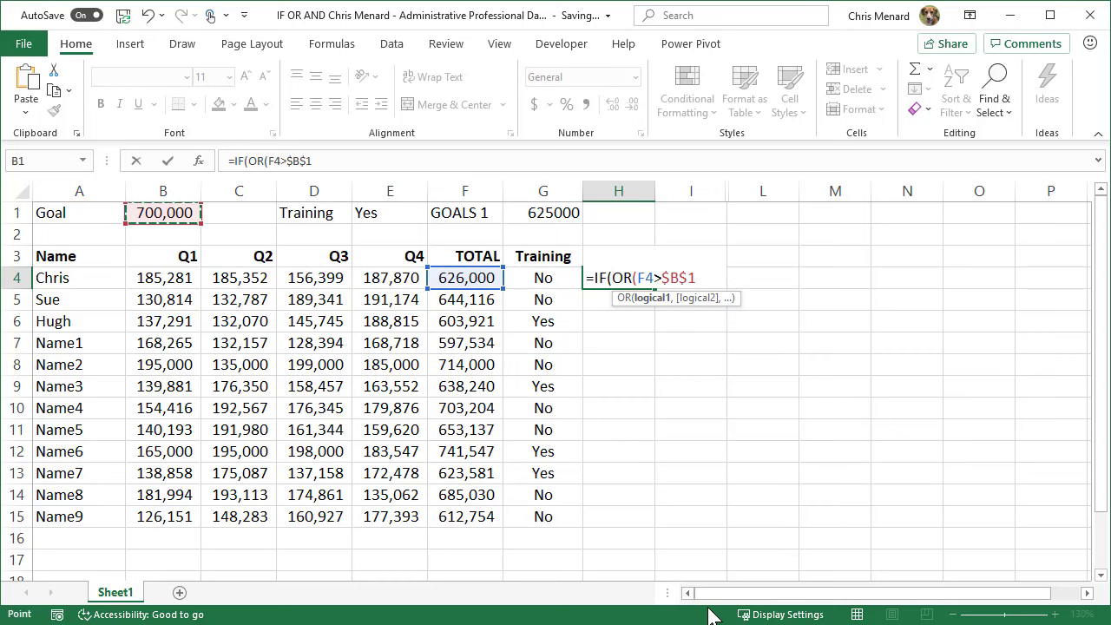
Step: Add AND(F4>$G$1,G4=$E$1) as the second condition, return 500 or 0, and enter it
type(",")
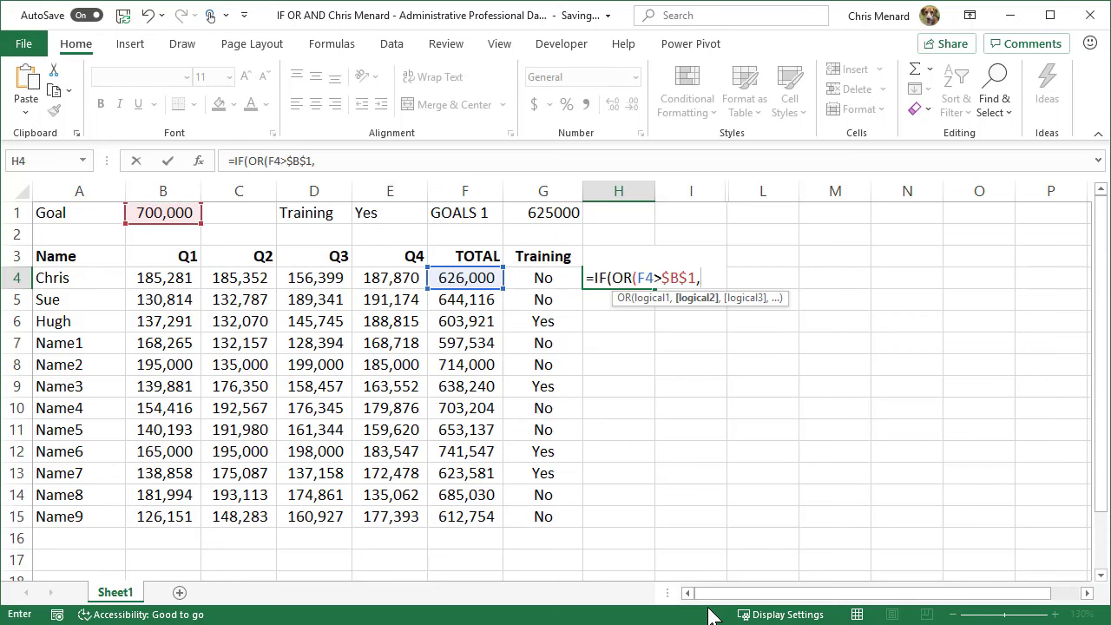
type("AND(")
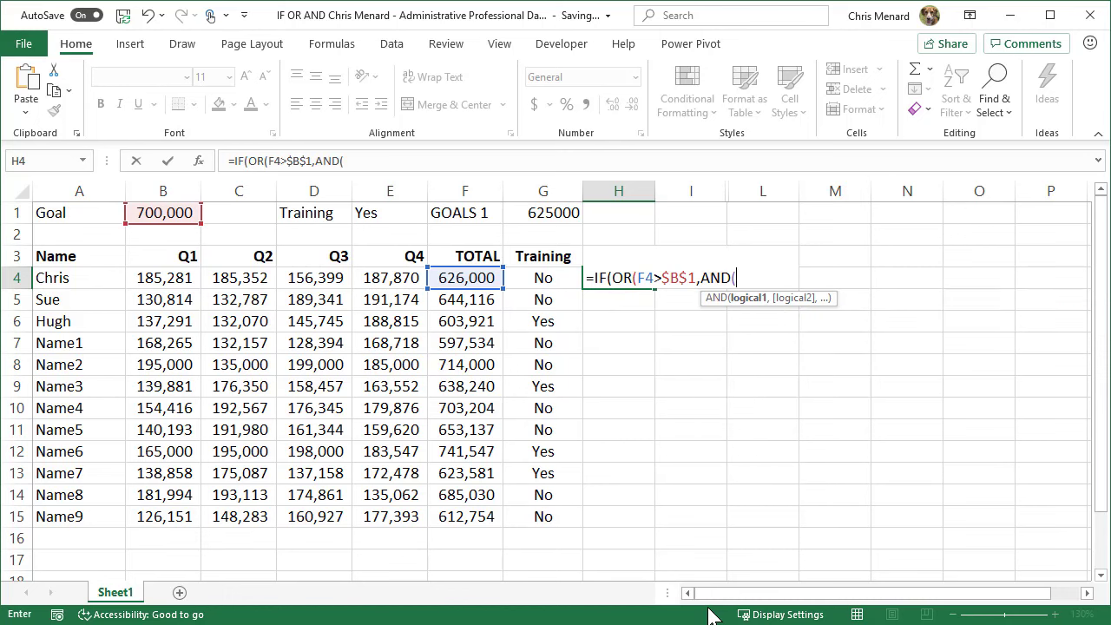
left_click(472, 278)
type(">")
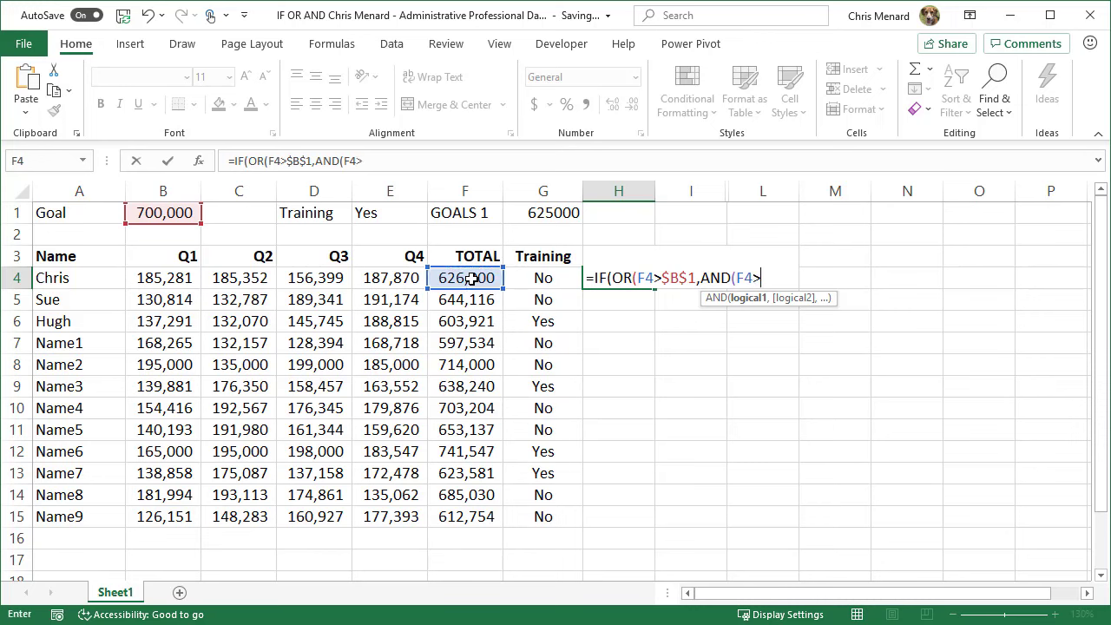
left_click(536, 214)
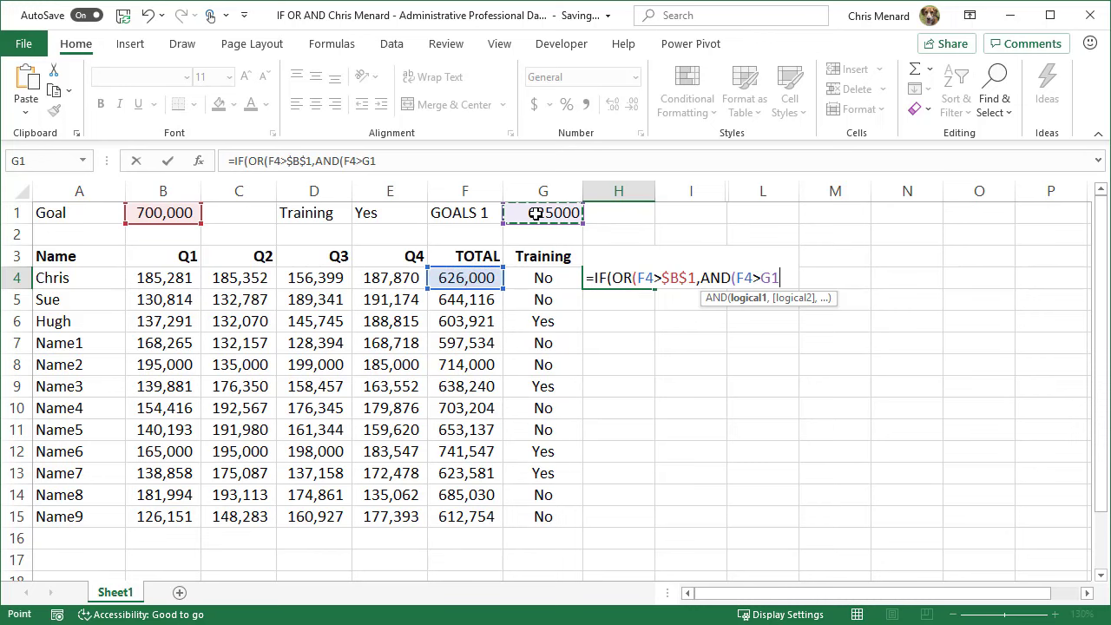
key("F4")
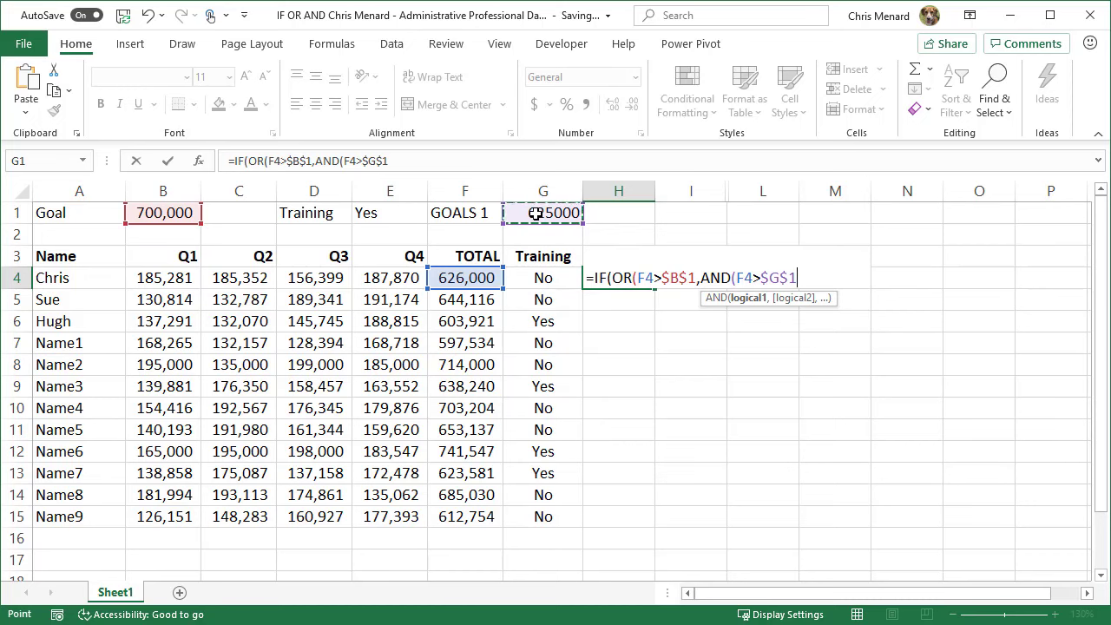
type(",")
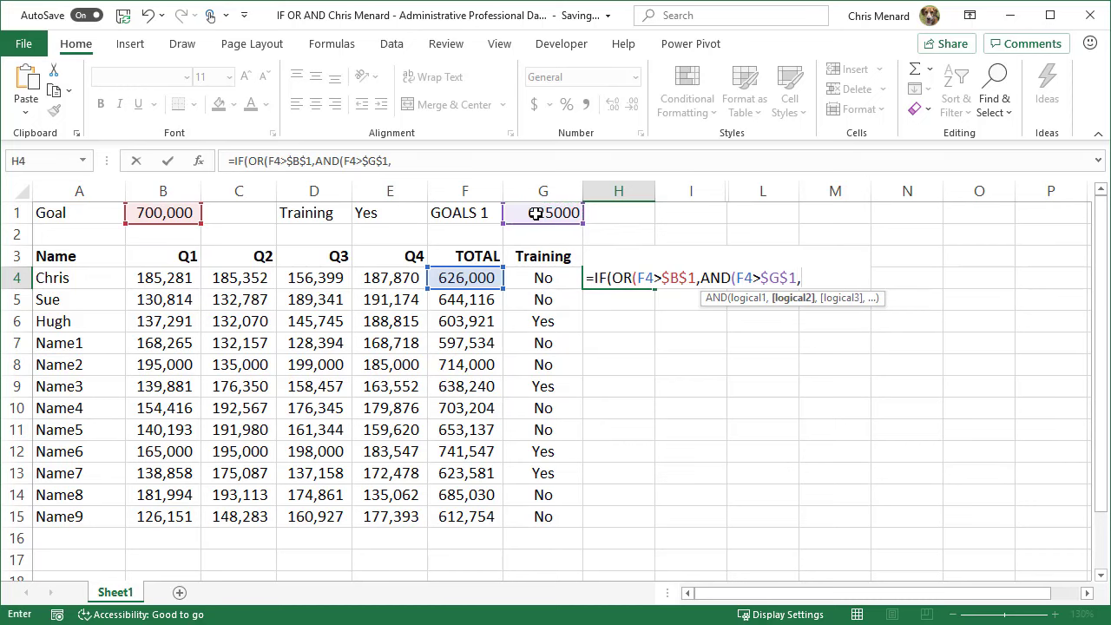
left_click(557, 277)
type("=")
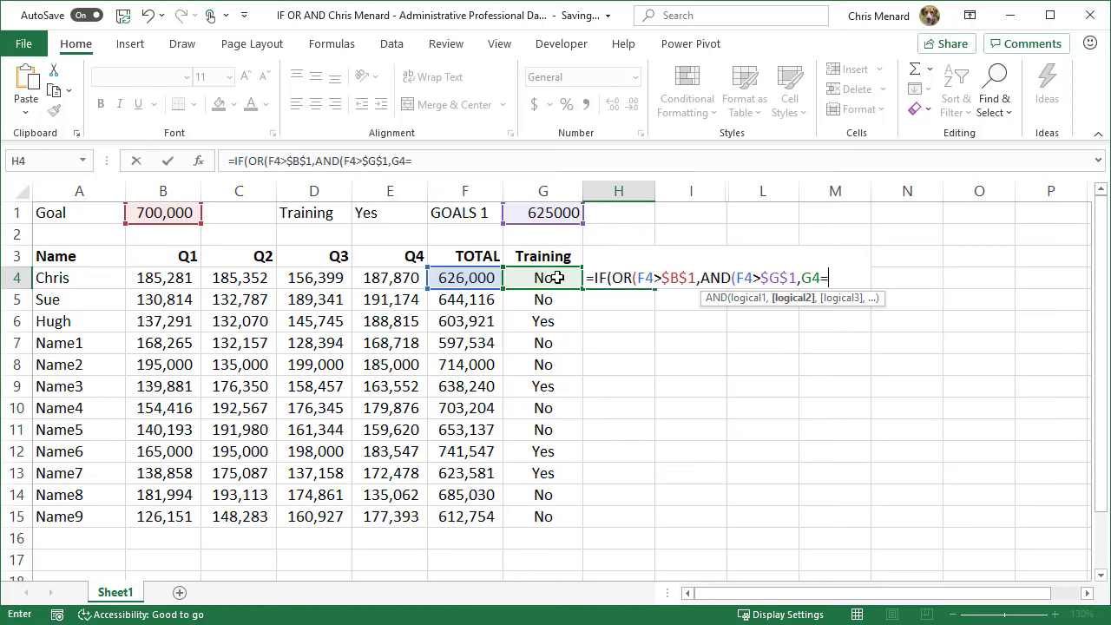
left_click(398, 212)
key("F4")
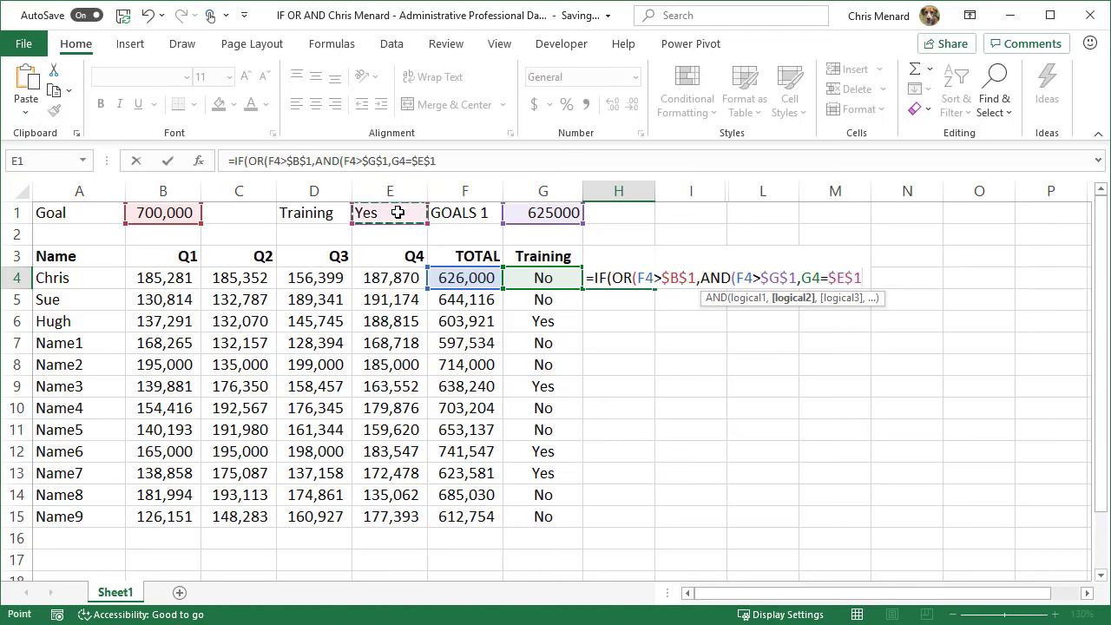
type(")")
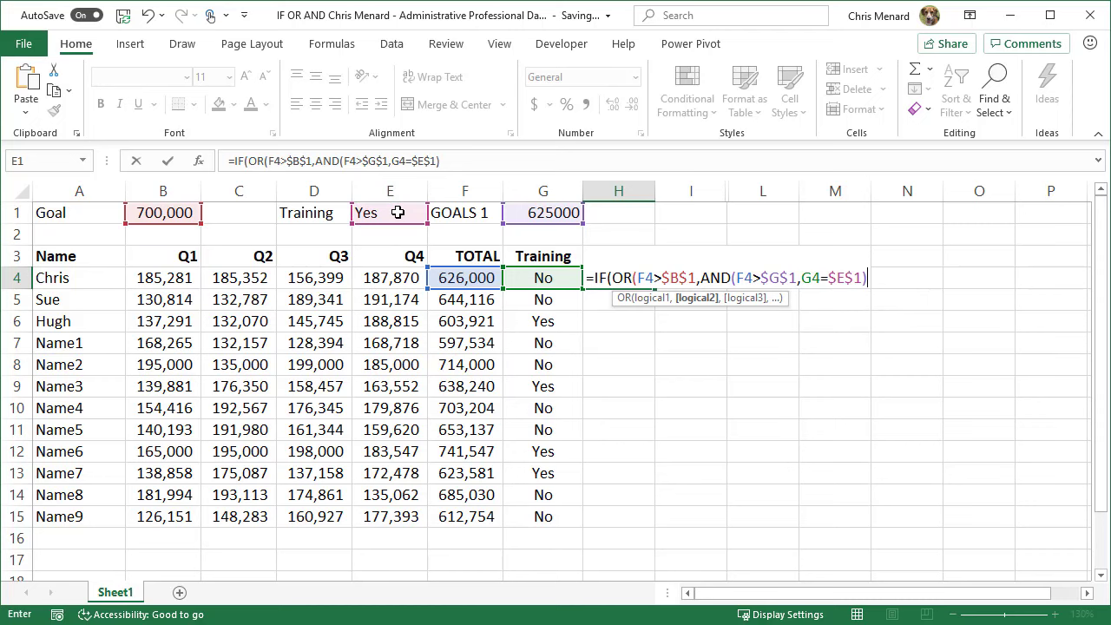
type(")")
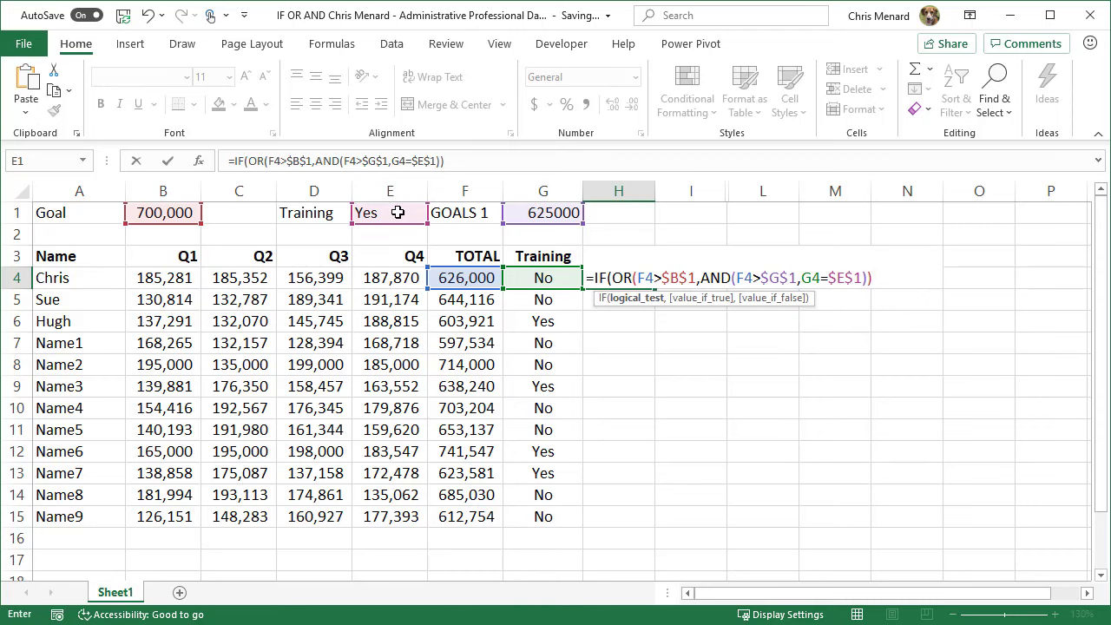
type(",")
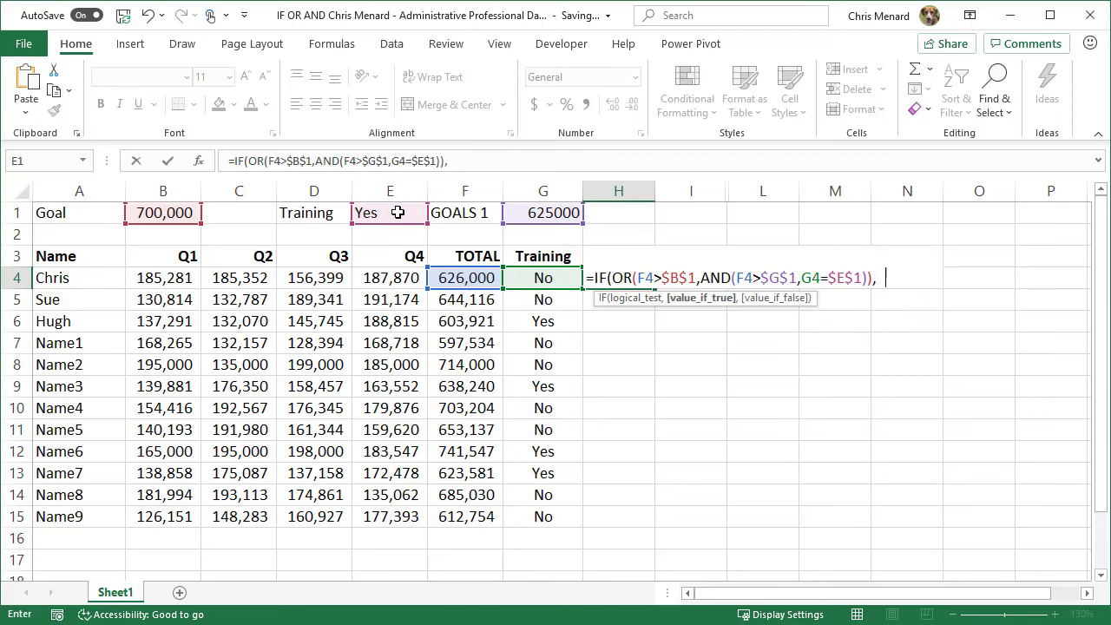
type("500,0")
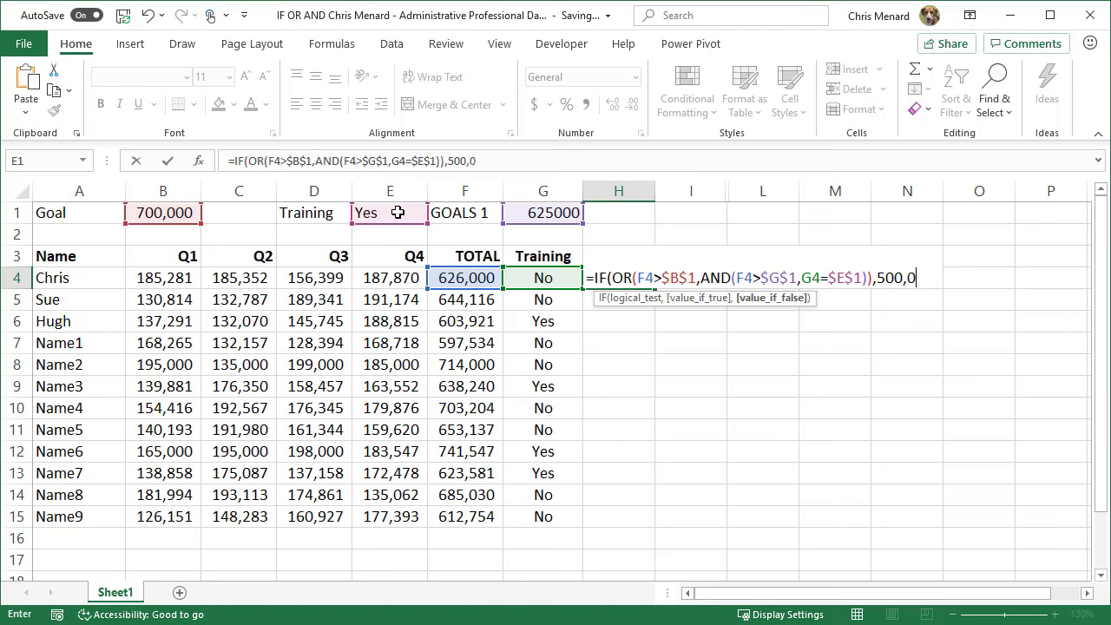
type(")")
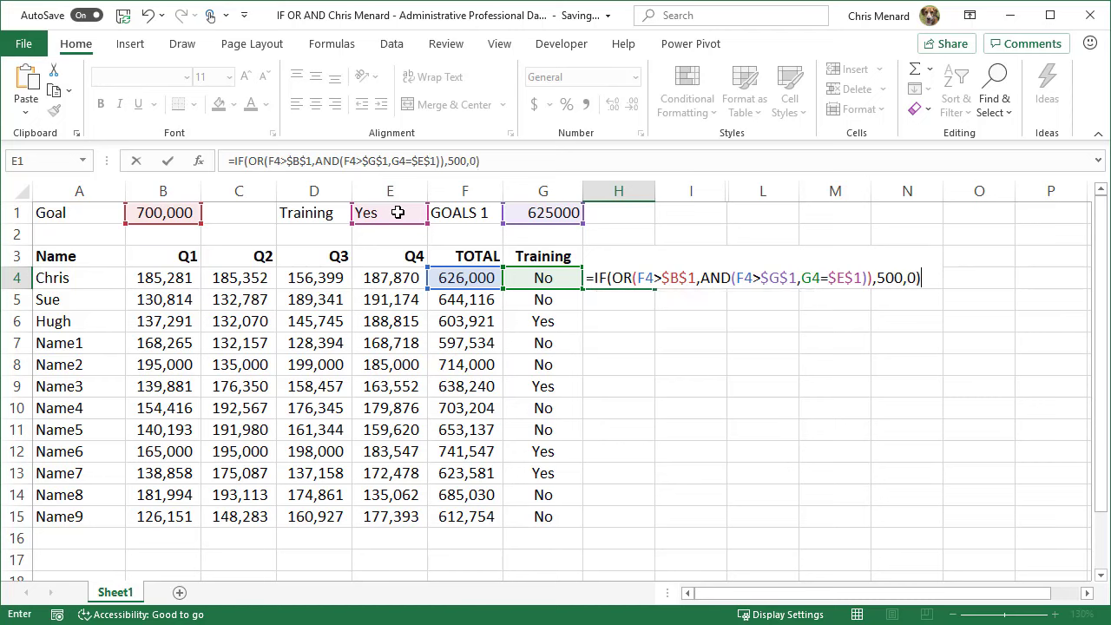
key("ctrl+Return")
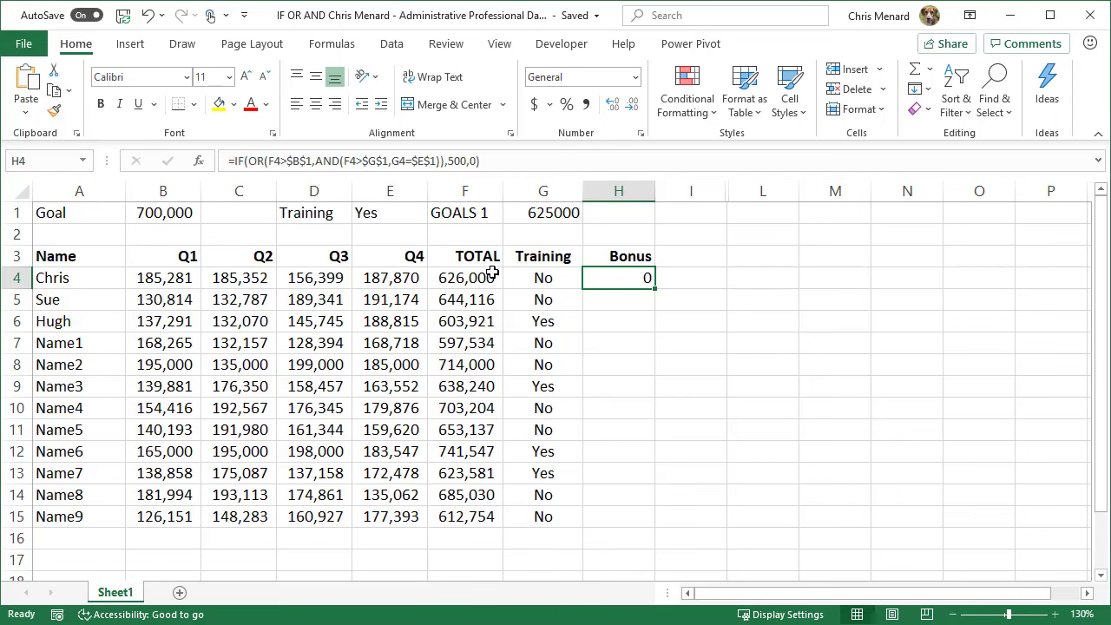
left_click(546, 276)
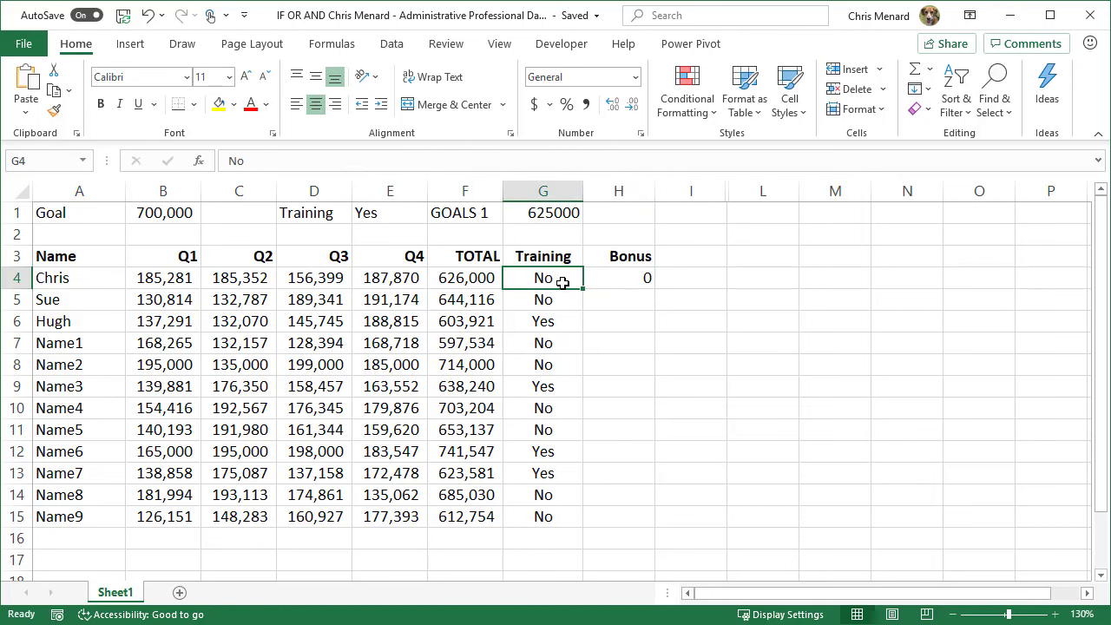
type("Yes")
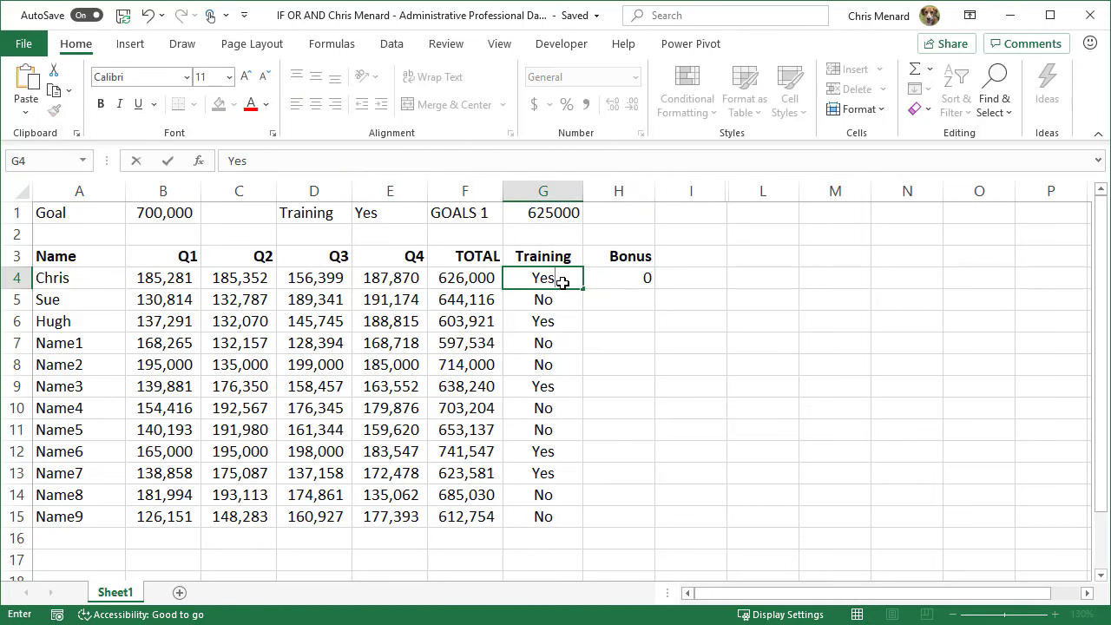
key("ctrl+Return")
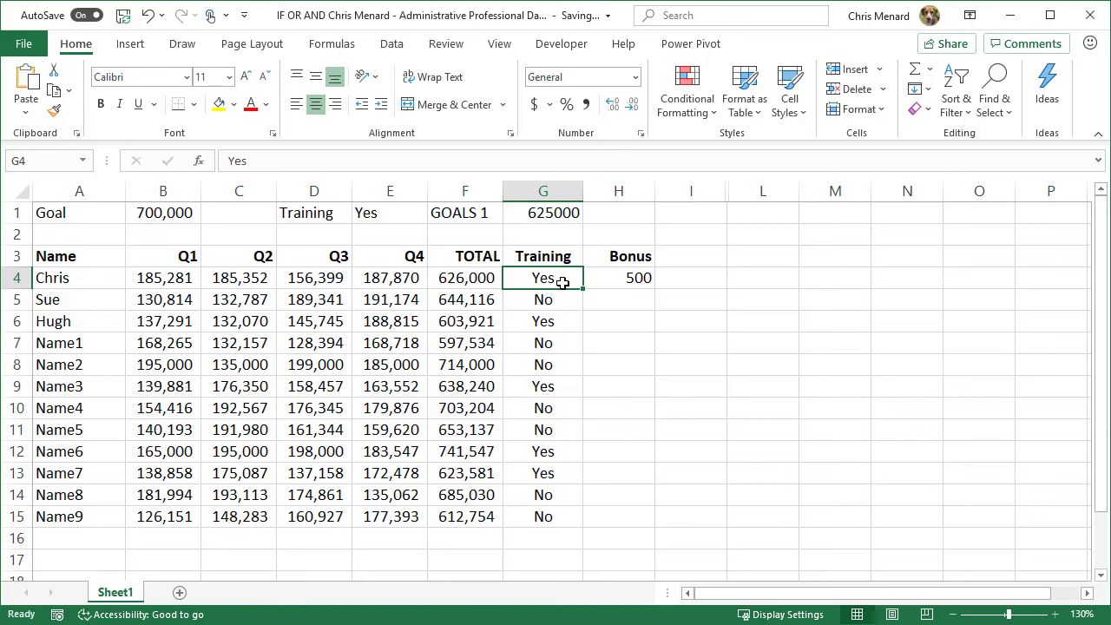
type("No")
key("ctrl+Return")
left_click(457, 277)
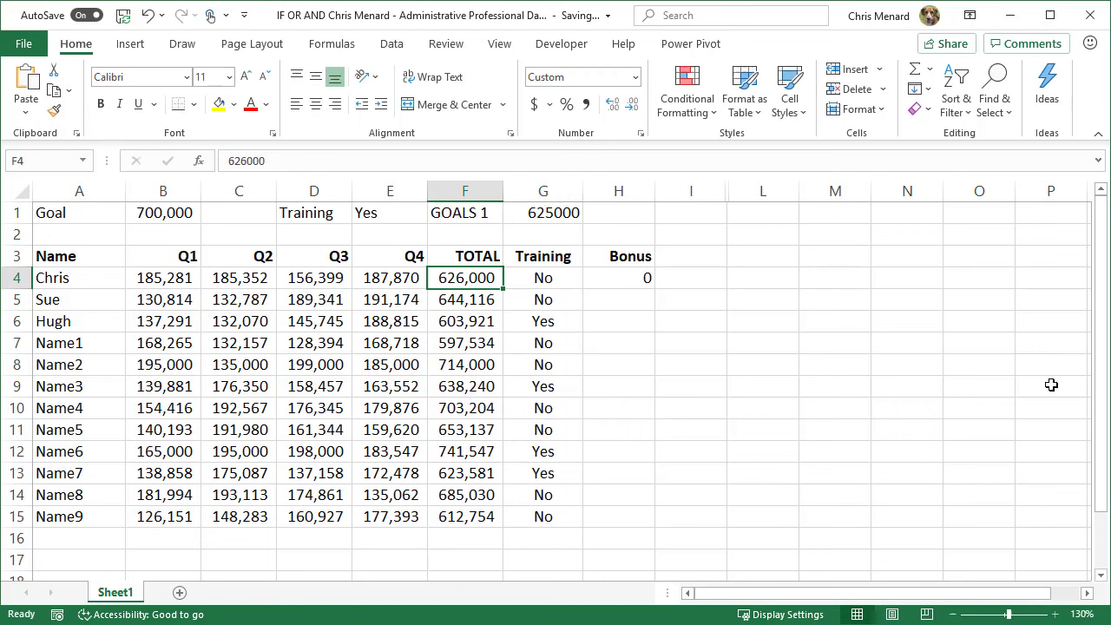
type("701000")
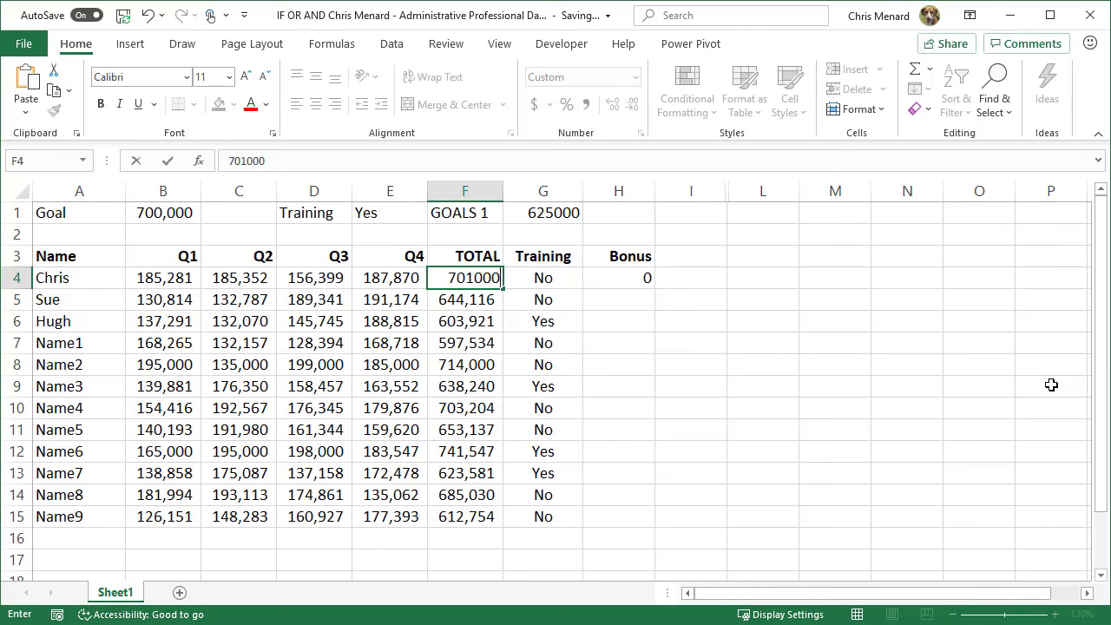
key("ctrl+Return")
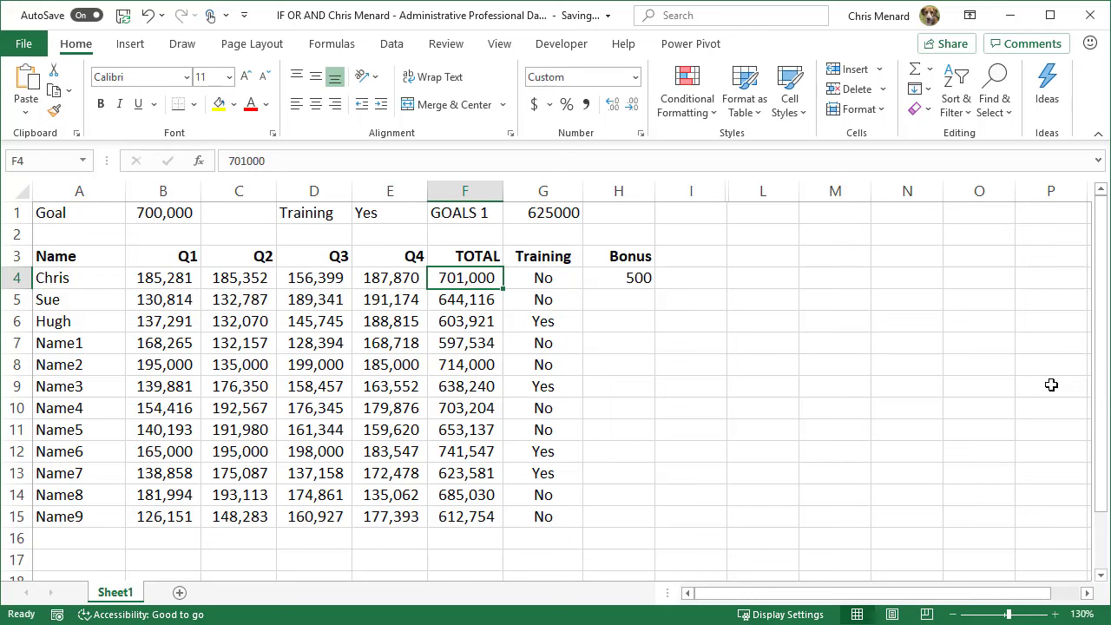
key("ctrl+z")
Step: Review H4's formula, then copy it down to H15, giving 500 in rows 8, 9, 10 and 12
left_click(639, 280)
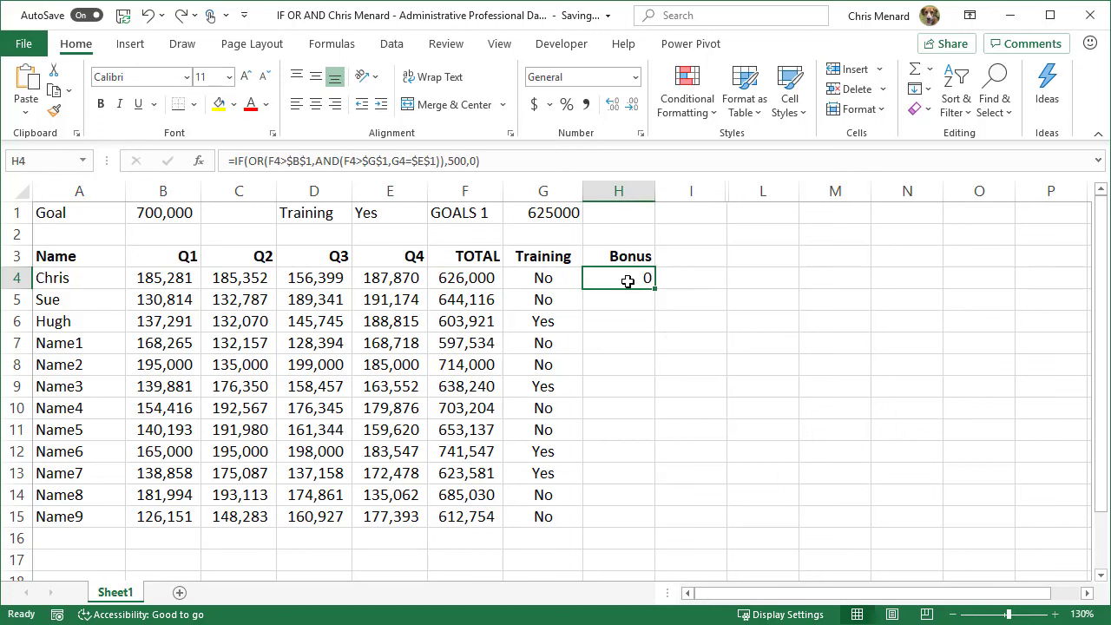
double_click(627, 280)
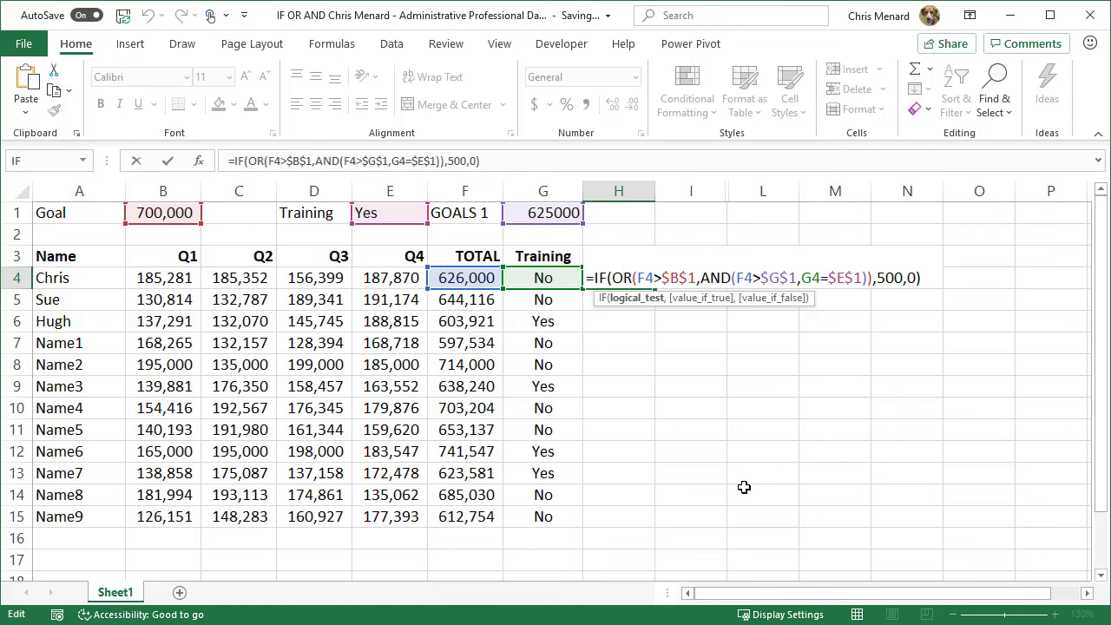
key("Escape")
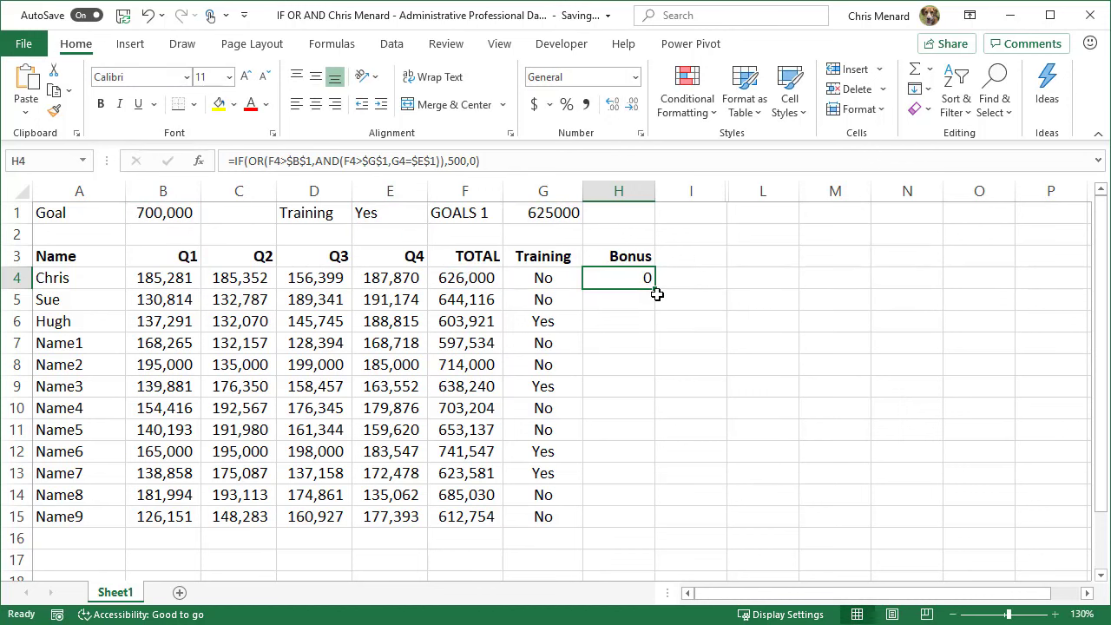
left_click_drag(656, 289, 656, 528)
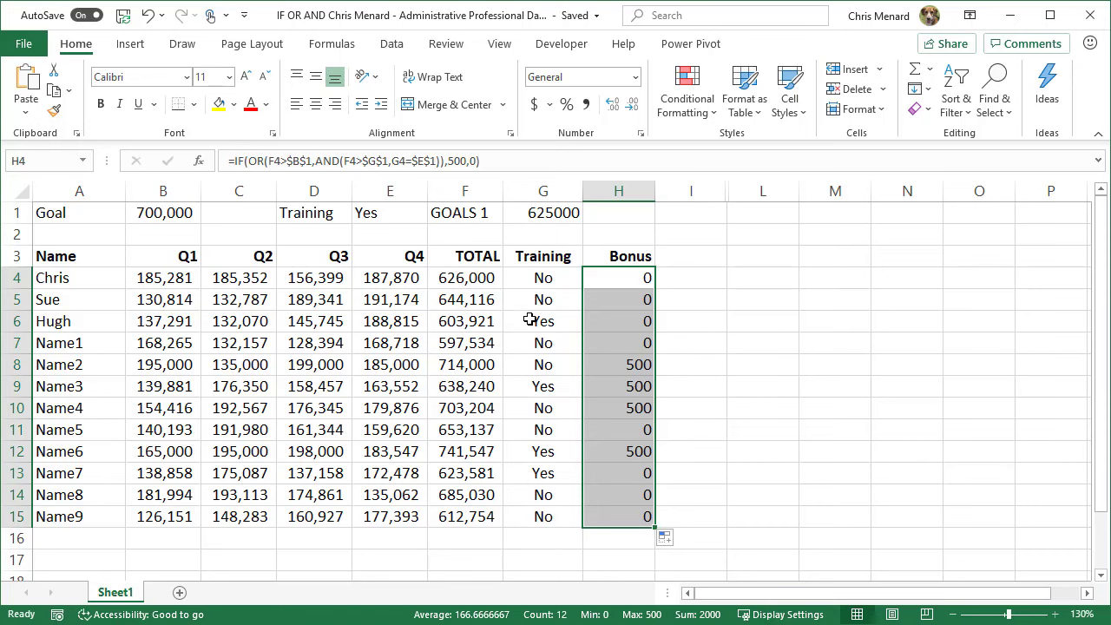
Step: Enter 626000 as the test total in F6, giving row 6 a 500 bonus
left_click(467, 319)
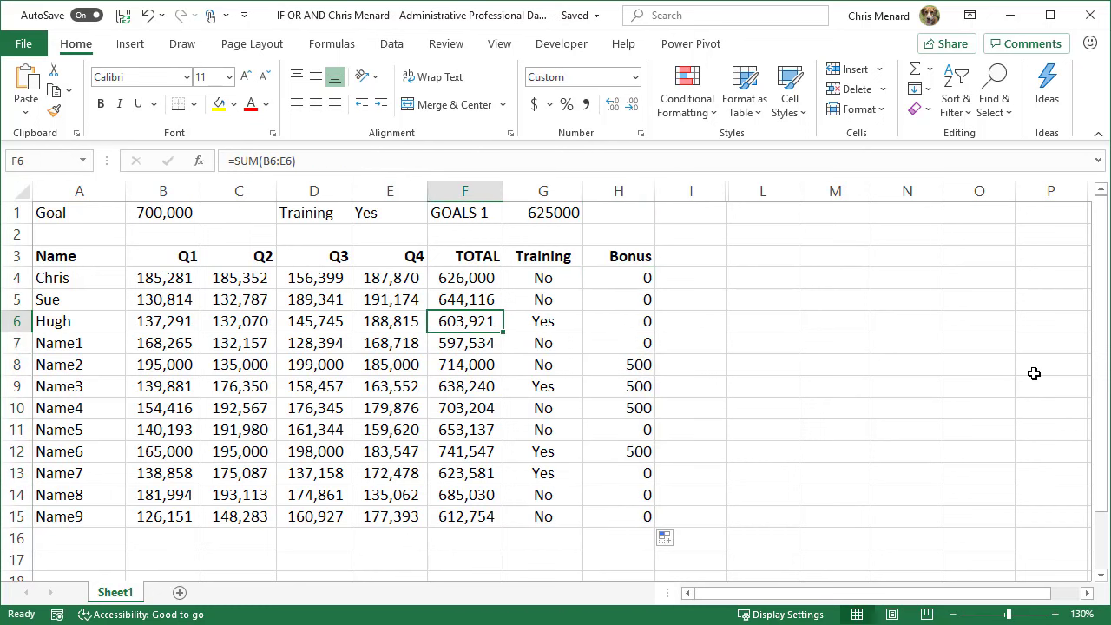
type("626000")
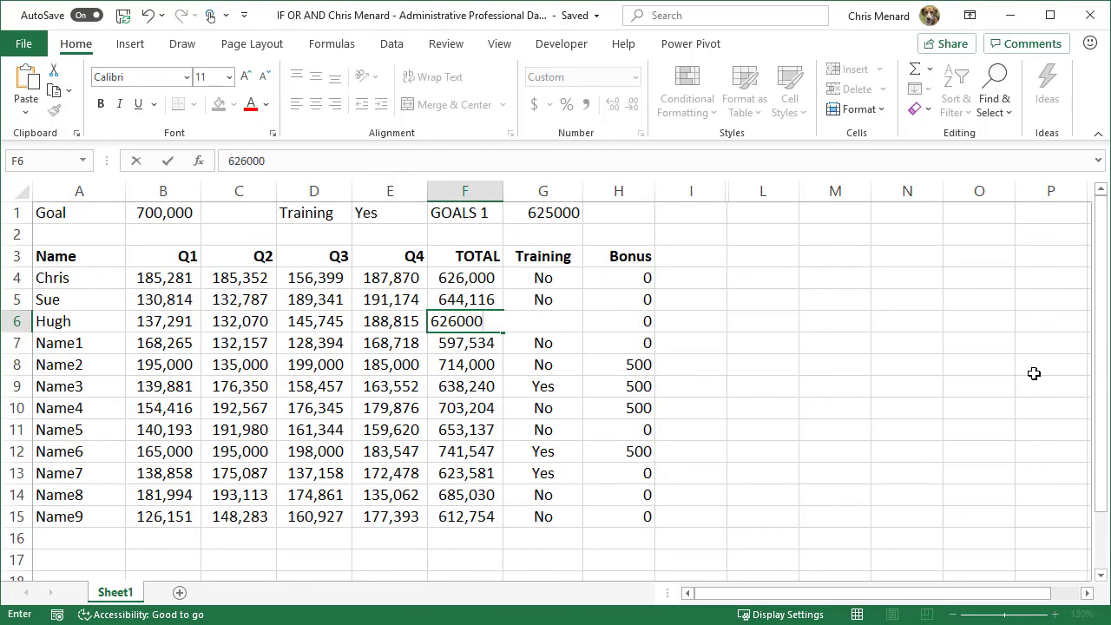
key("Return")
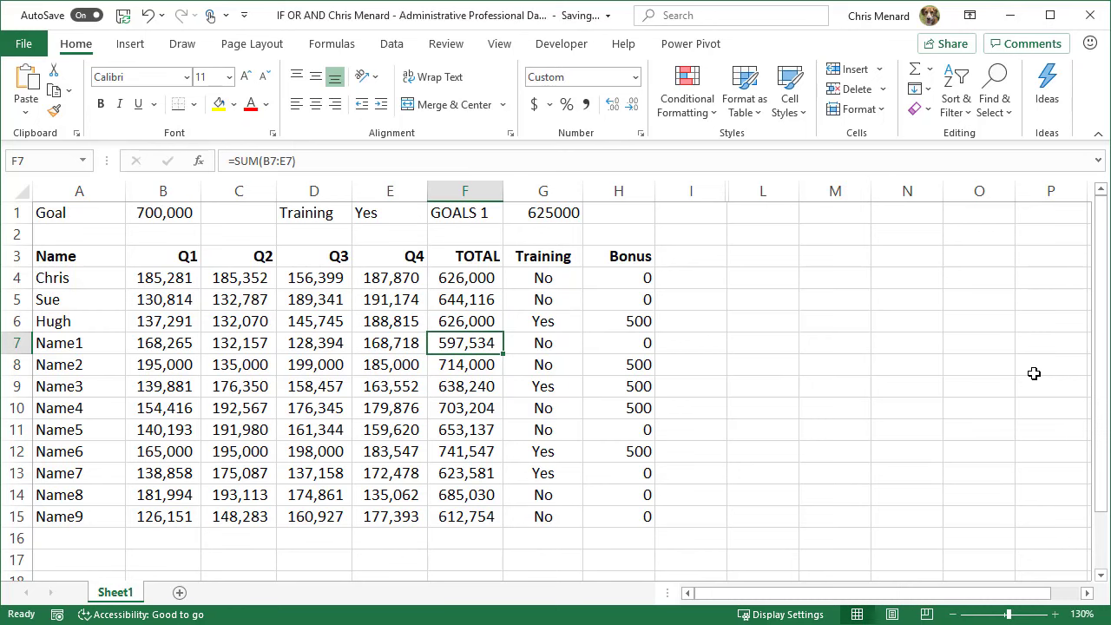
Step: Enter 699000 as the total in F10 so row 10's bonus drops to 0, then reselect H4
key("Down")
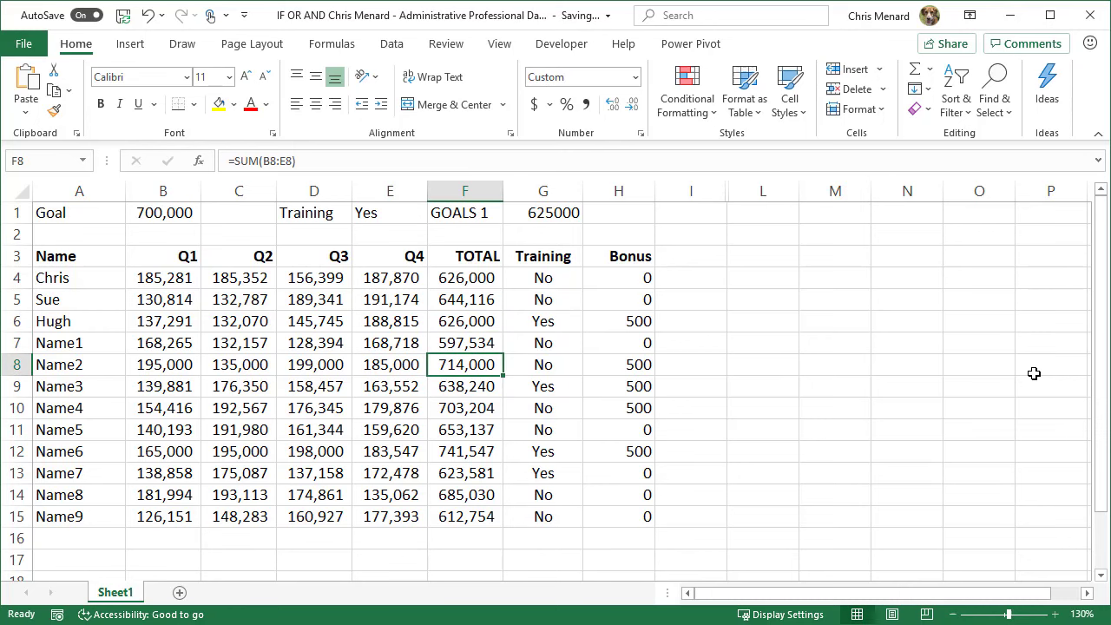
key("Down")
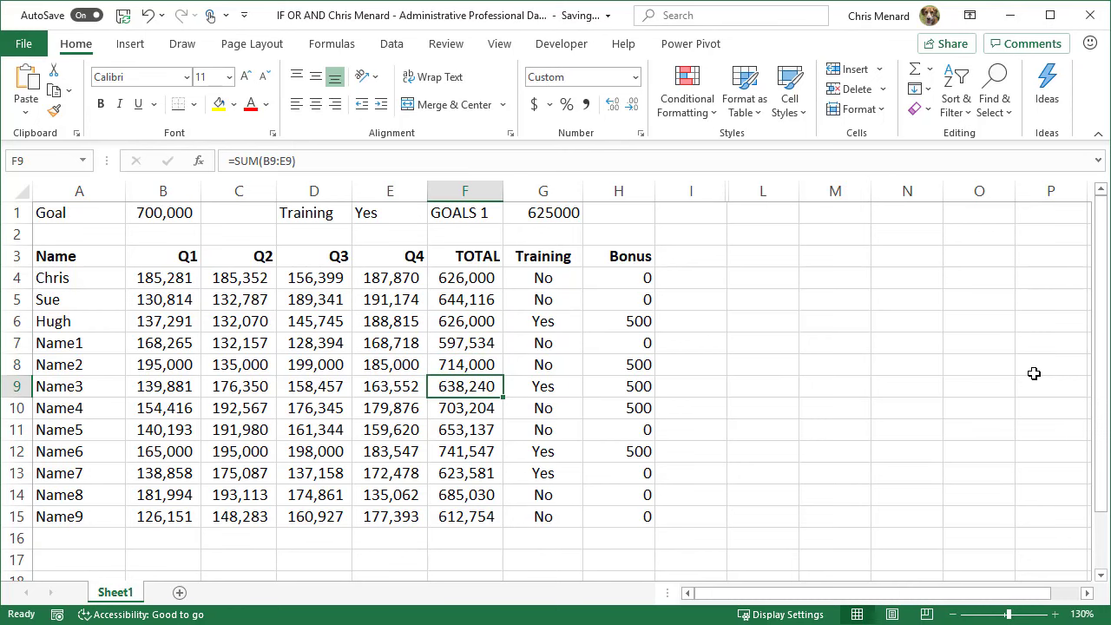
key("Down")
key("Down")
key("Up")
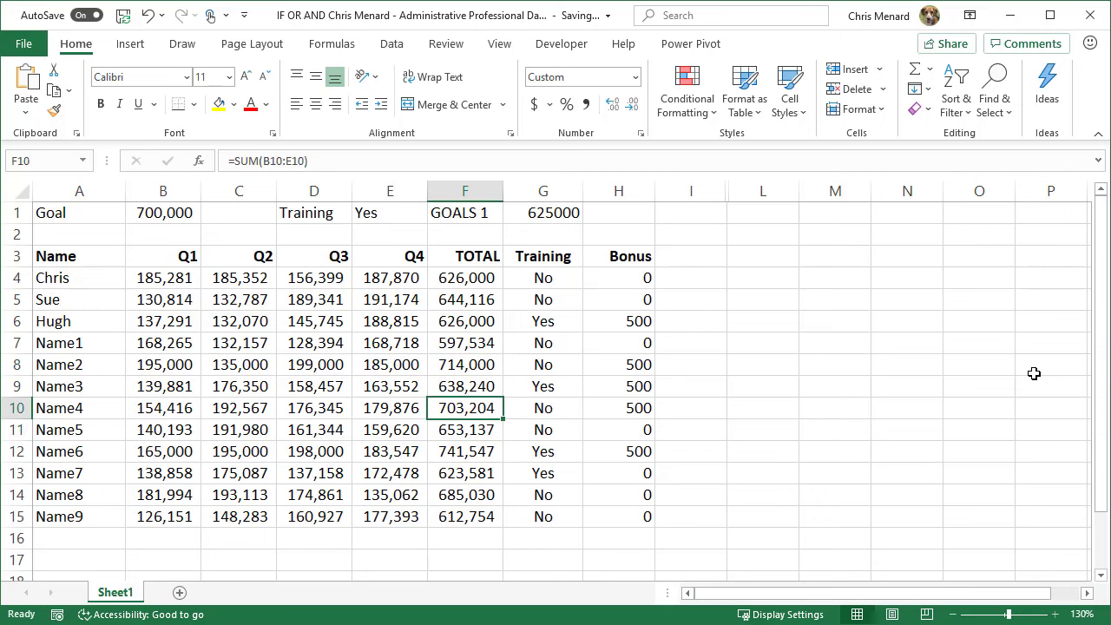
type("699000")
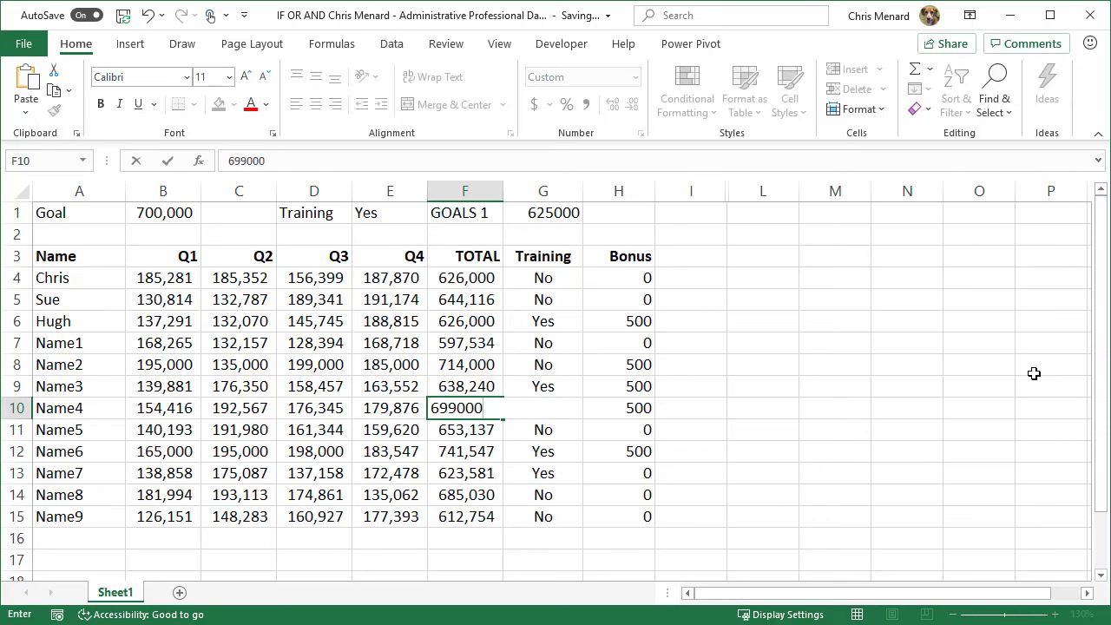
key("Return")
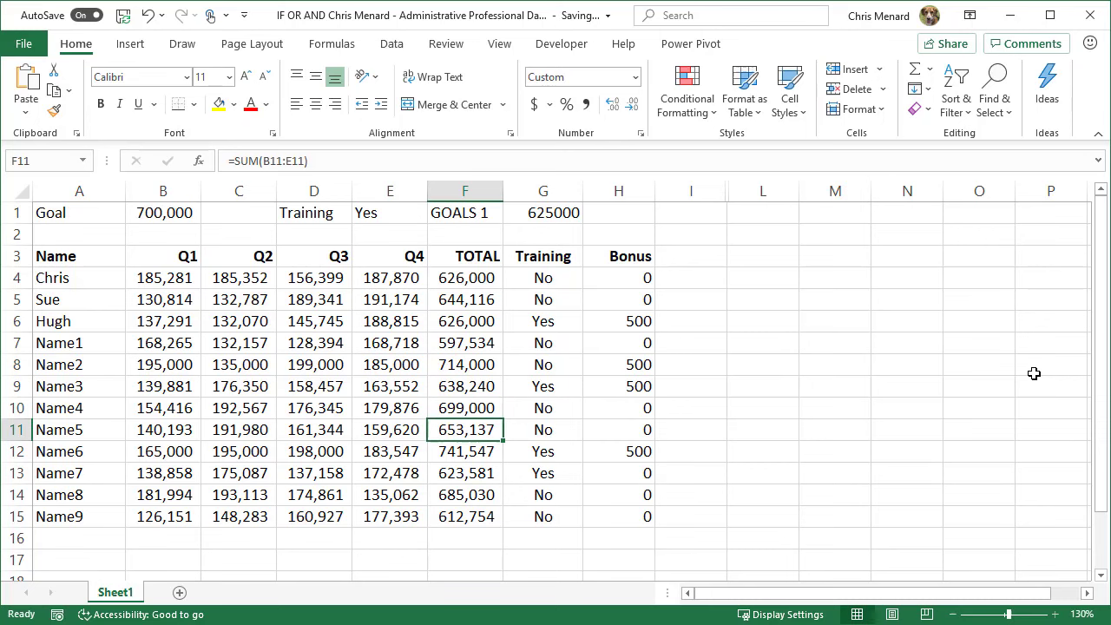
left_click(624, 270)
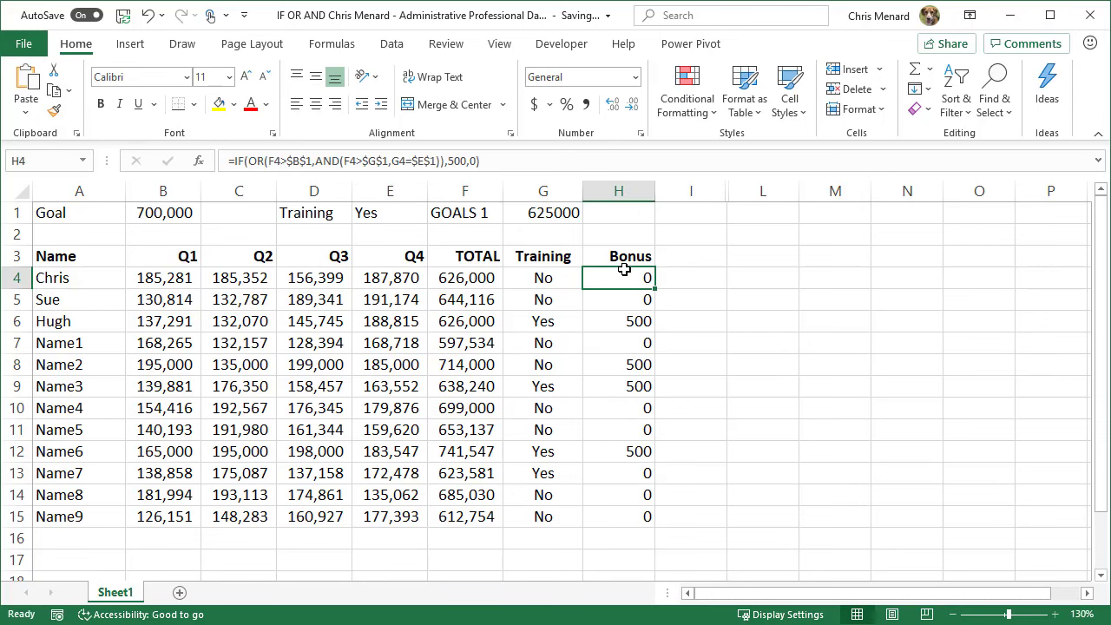